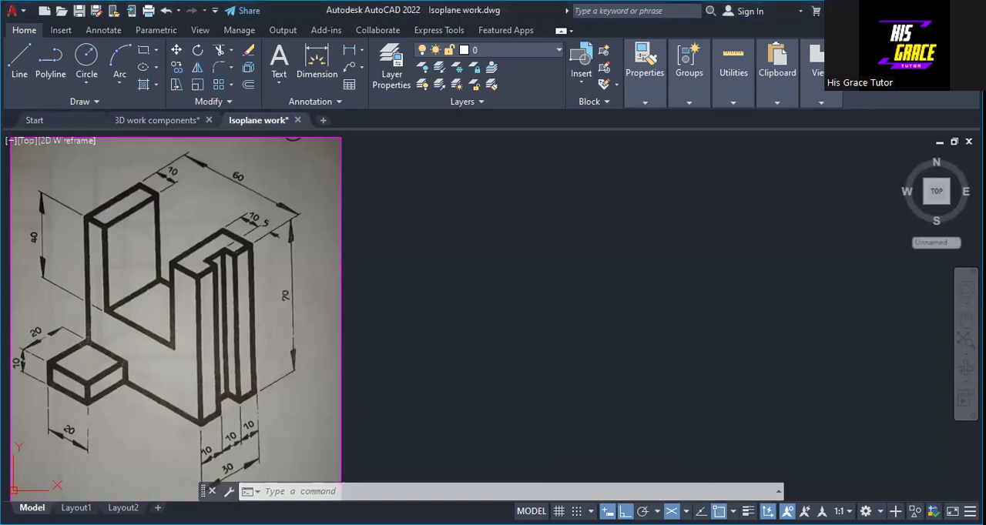
click(657, 512)
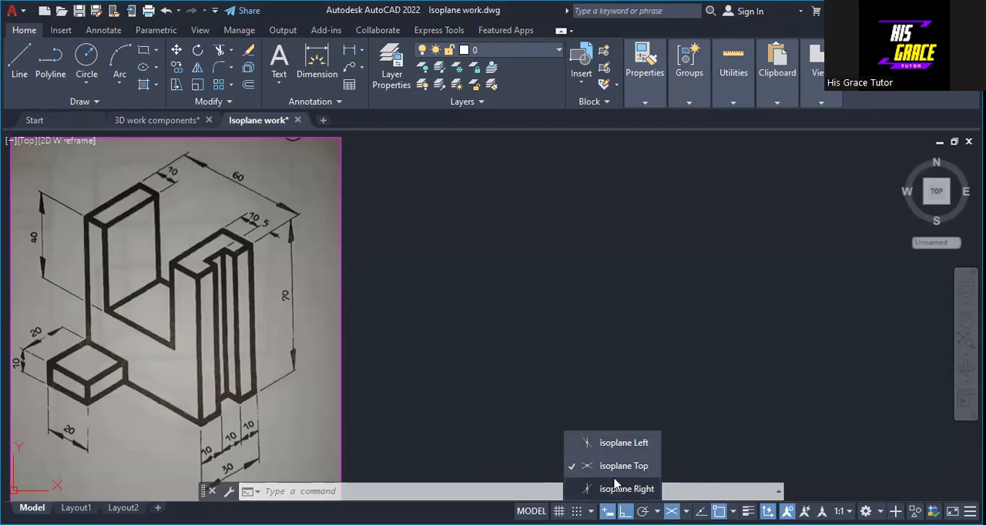
click(485, 438)
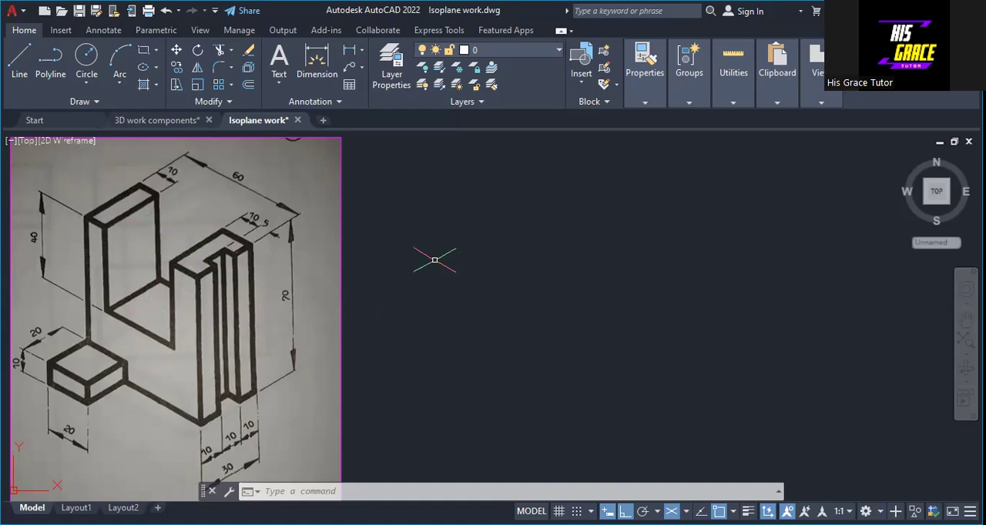
Set the current drawing colour to yellow
text(COL)
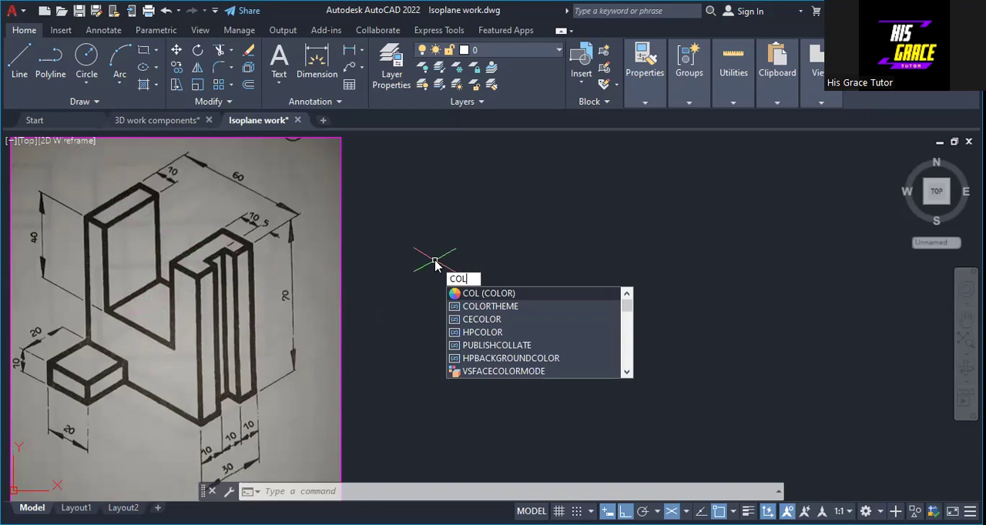
key(Return)
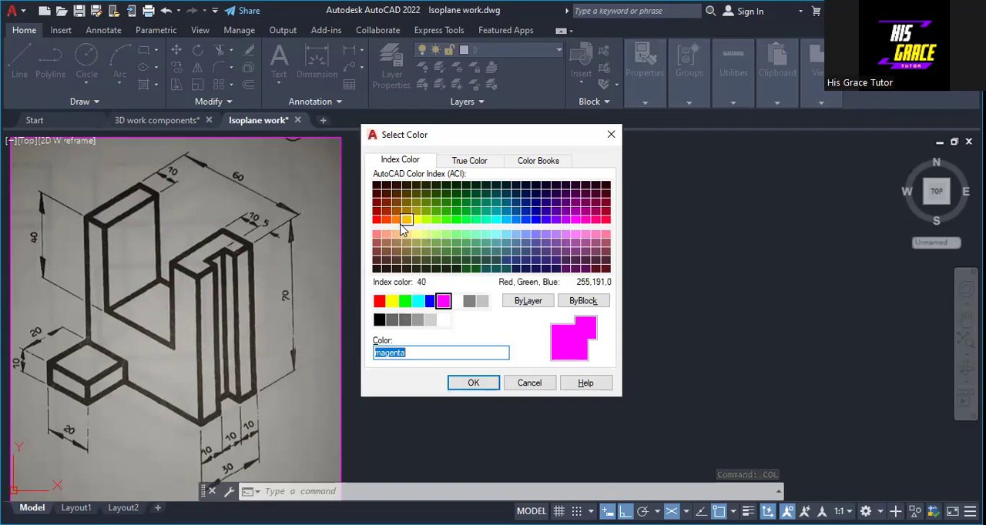
click(392, 301)
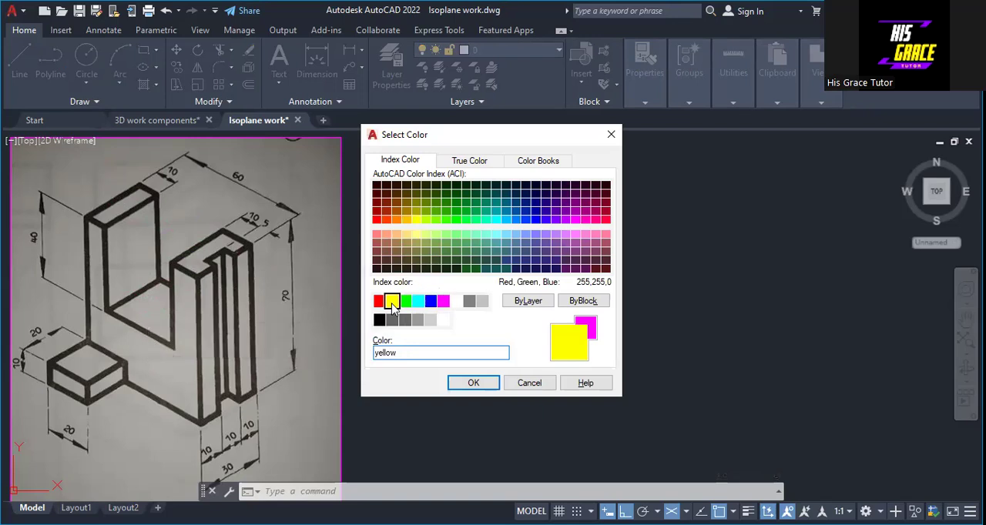
click(478, 384)
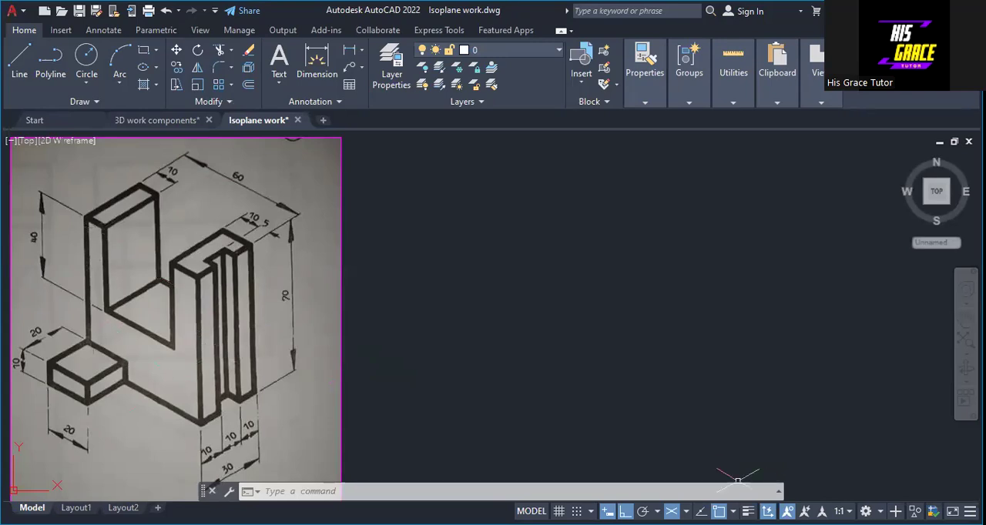
In the left isoplane, draw connected lines 70 down, 60 along the base toward the lower right, and 70 up beside the reference image
click(686, 512)
click(634, 450)
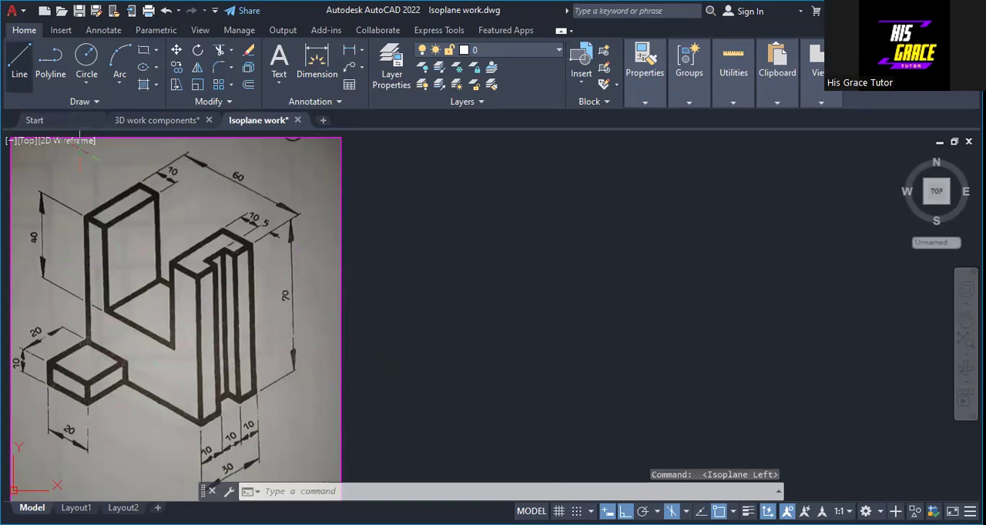
text(l)
key(Return)
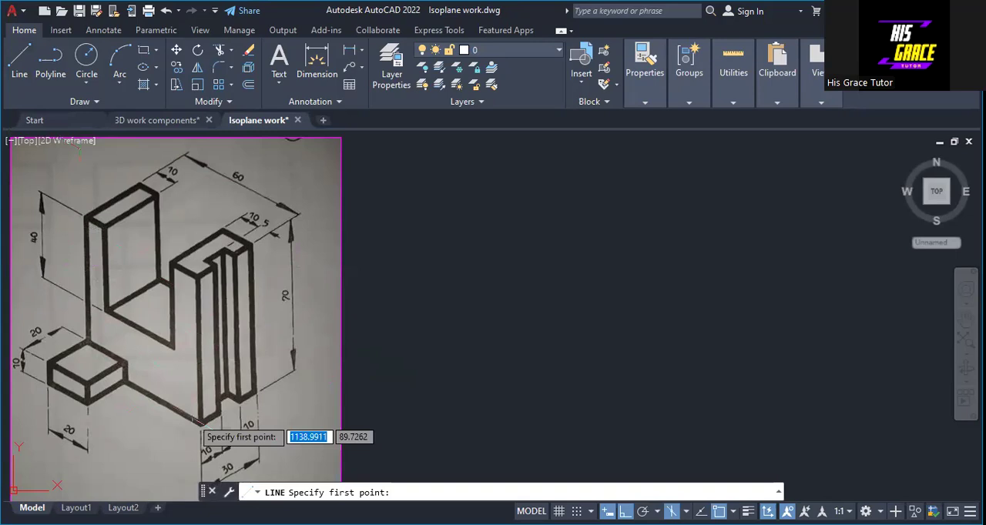
click(511, 213)
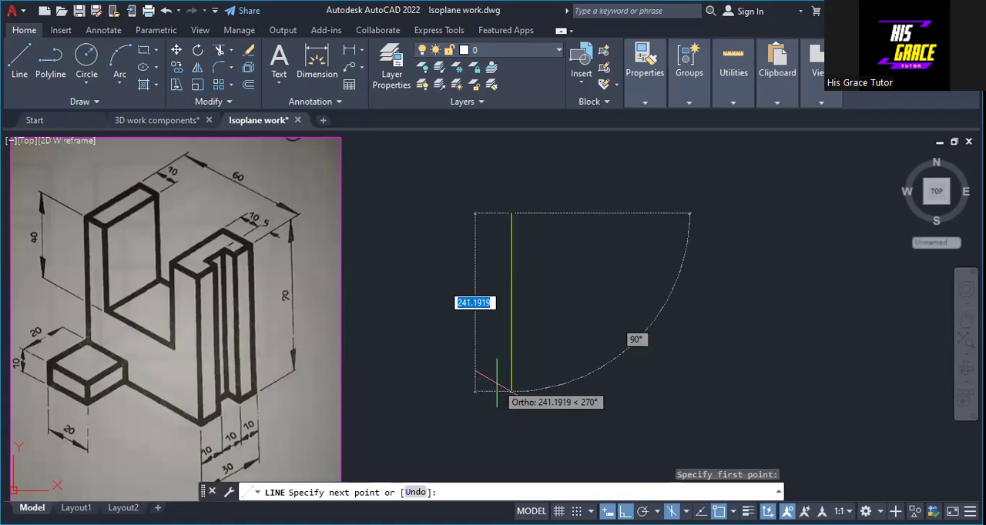
text(70)
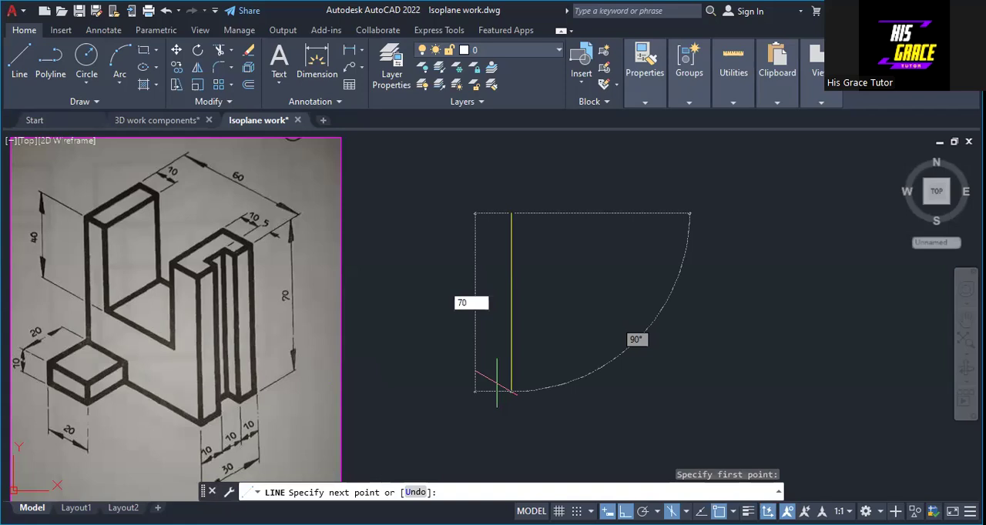
key(Return)
text(6)
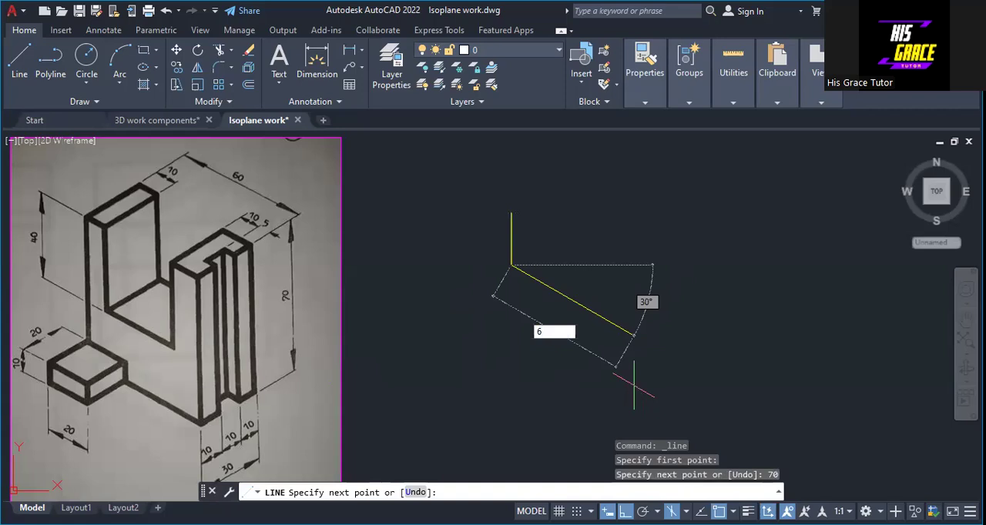
text(0)
key(Return)
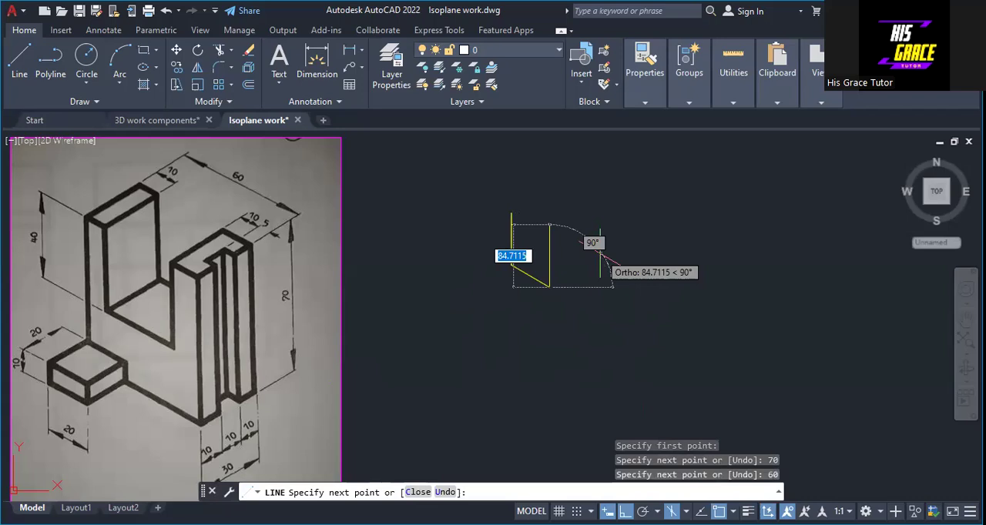
text(70)
key(Return)
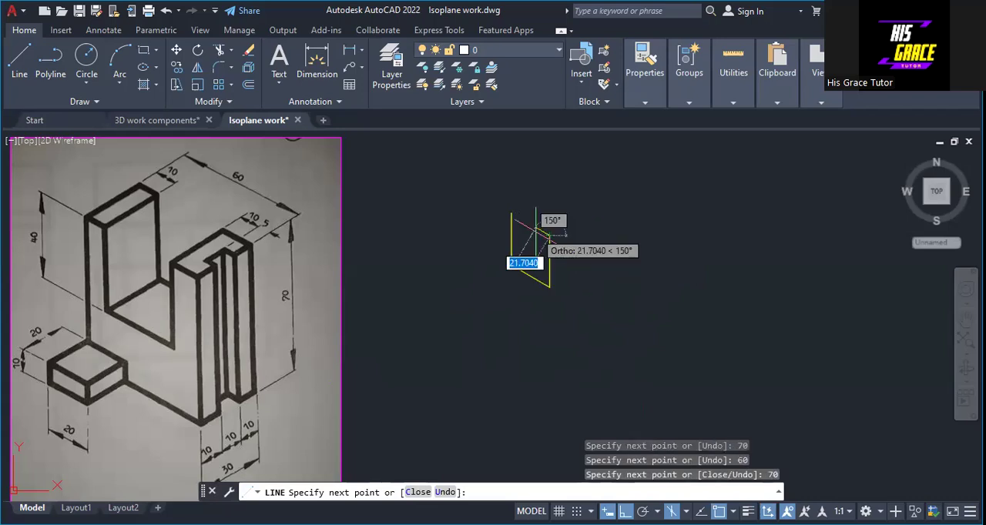
Close the U-shaped face with segments 15 back toward the upper left, 40 down, 35 back, 40 up and 10 to the start point
text(15)
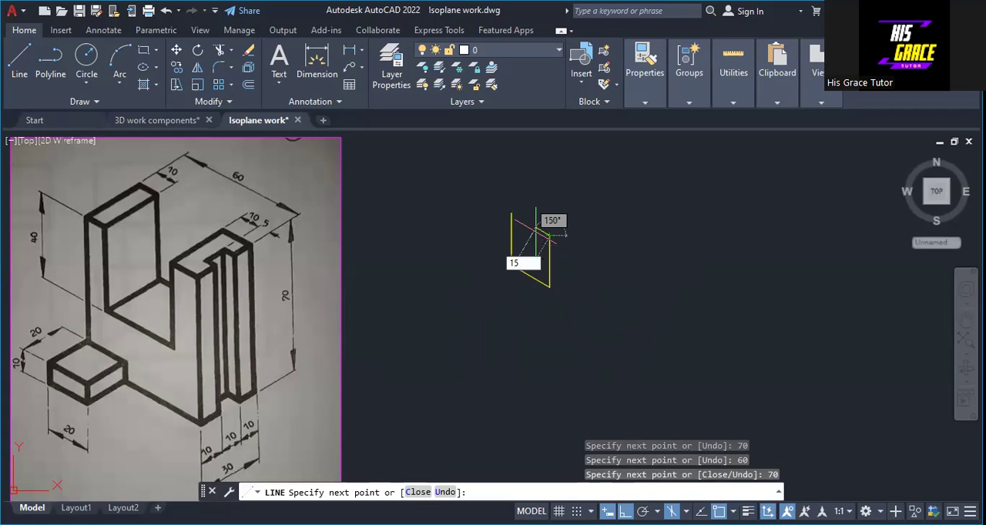
key(Return)
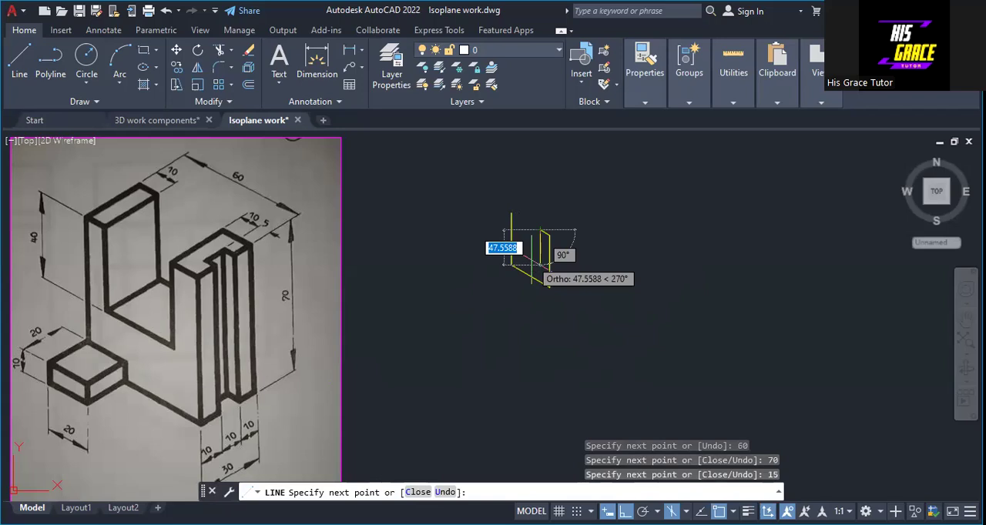
text(40)
key(Return)
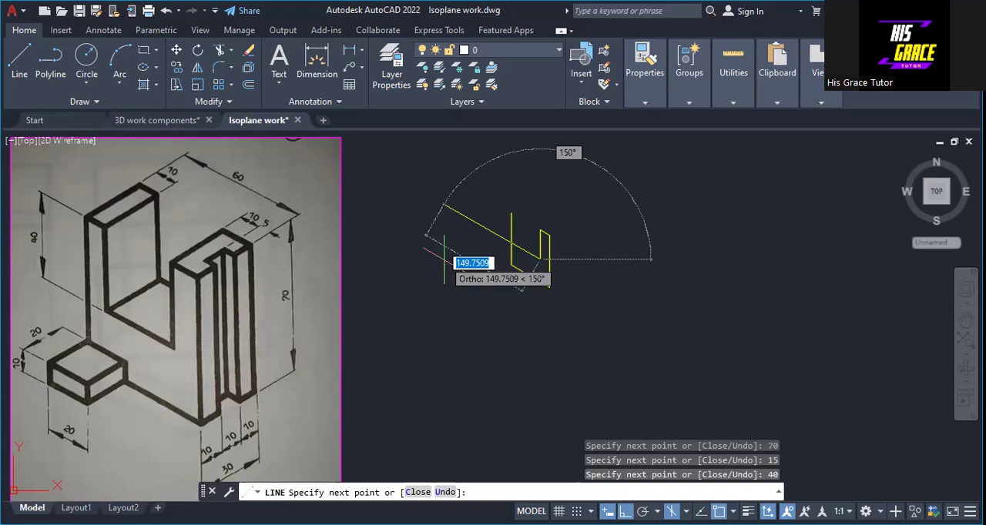
text(35)
key(Return)
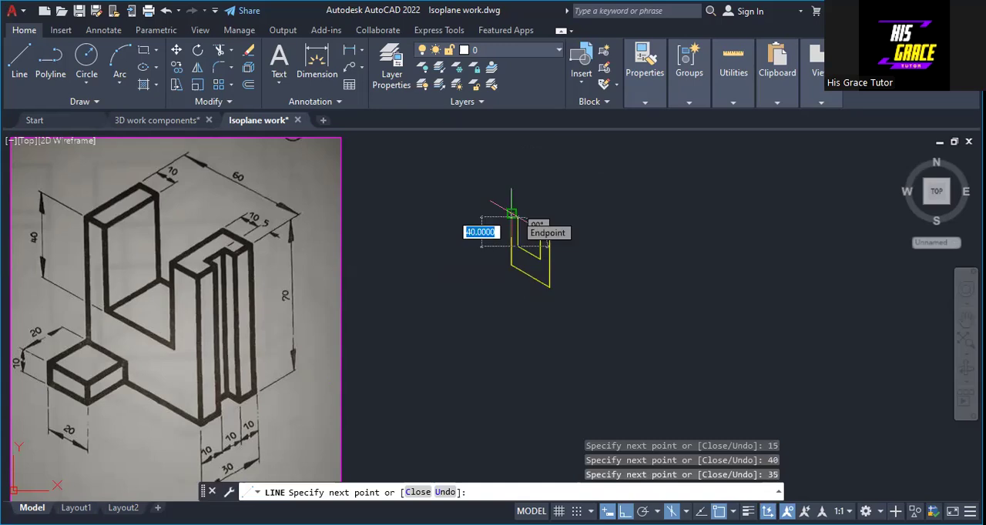
text(4)
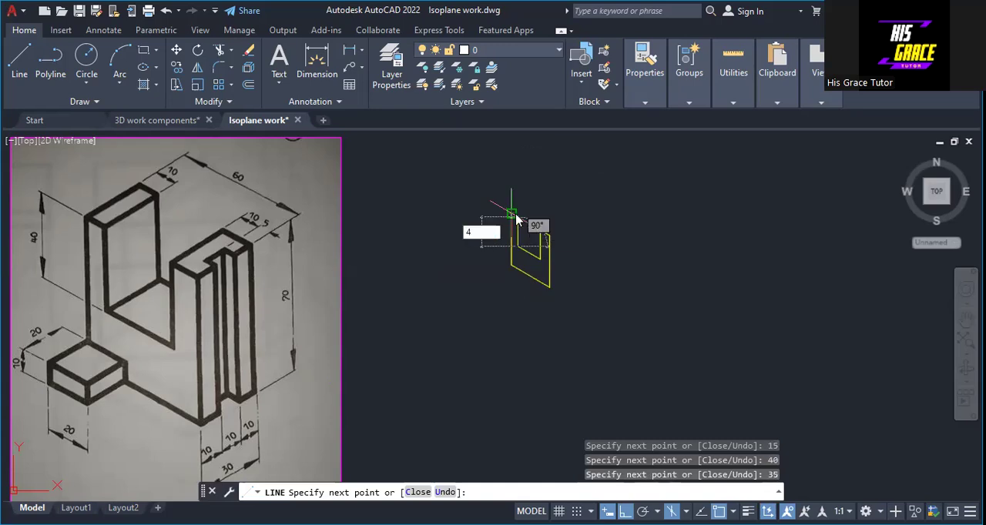
text(0)
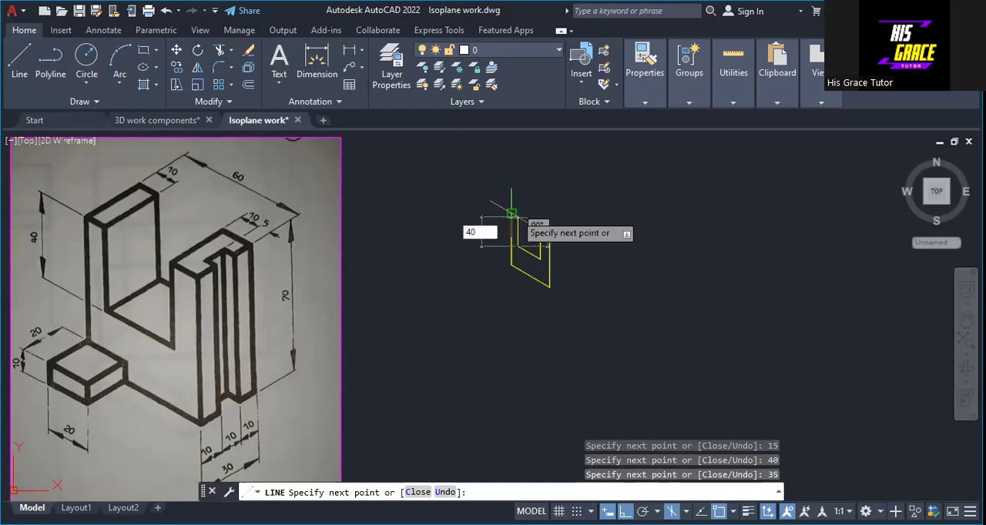
key(Return)
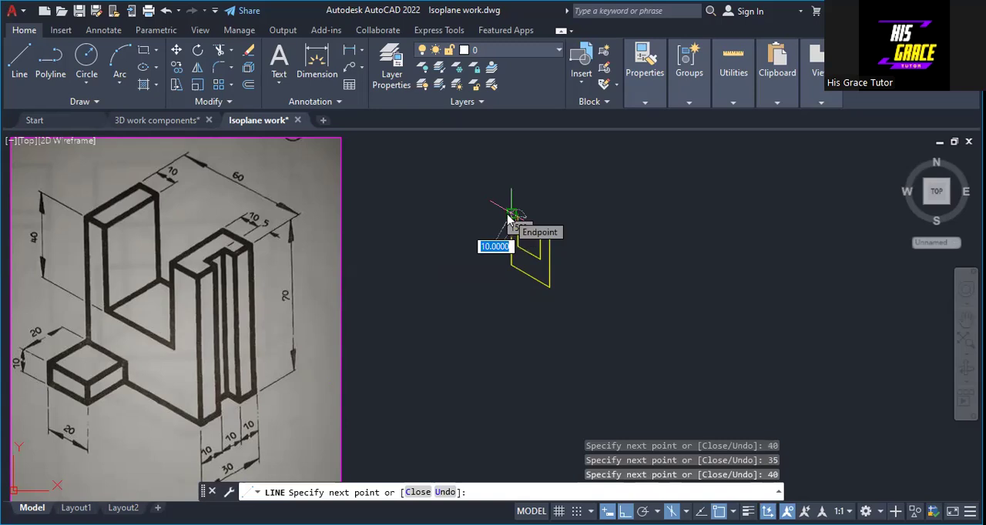
key(Return)
right_click(508, 215)
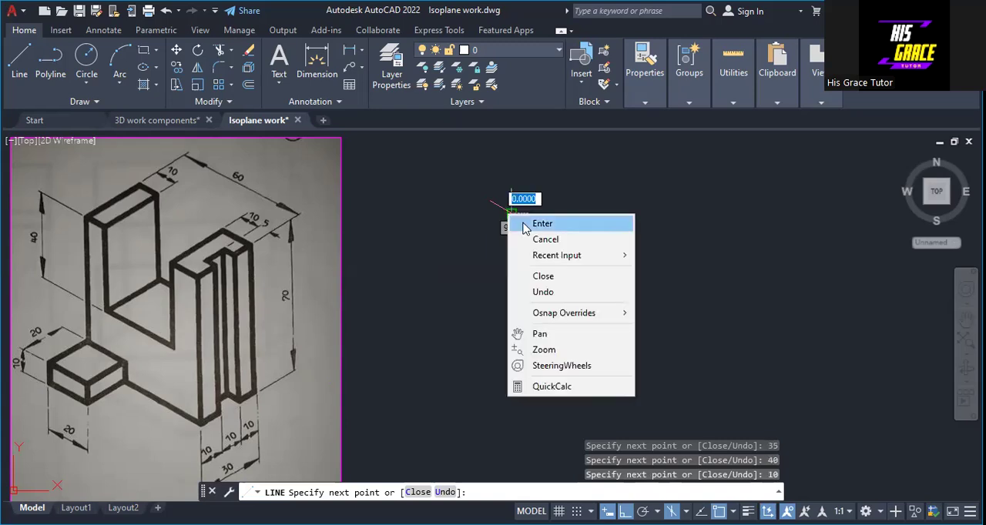
click(542, 224)
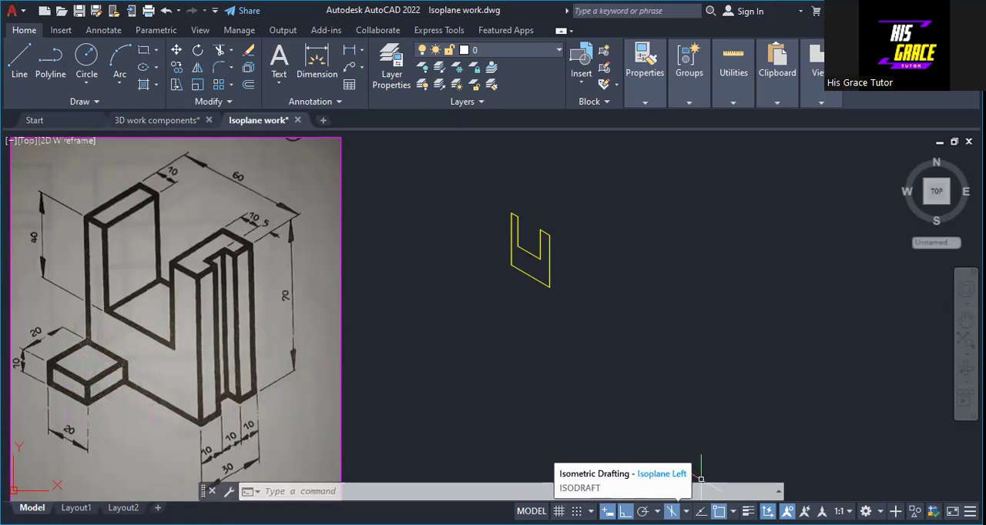
In the top isoplane, draw the small block's 20 by 20 outline with three lines from the lower-left corner of the U-shaped face
click(685, 512)
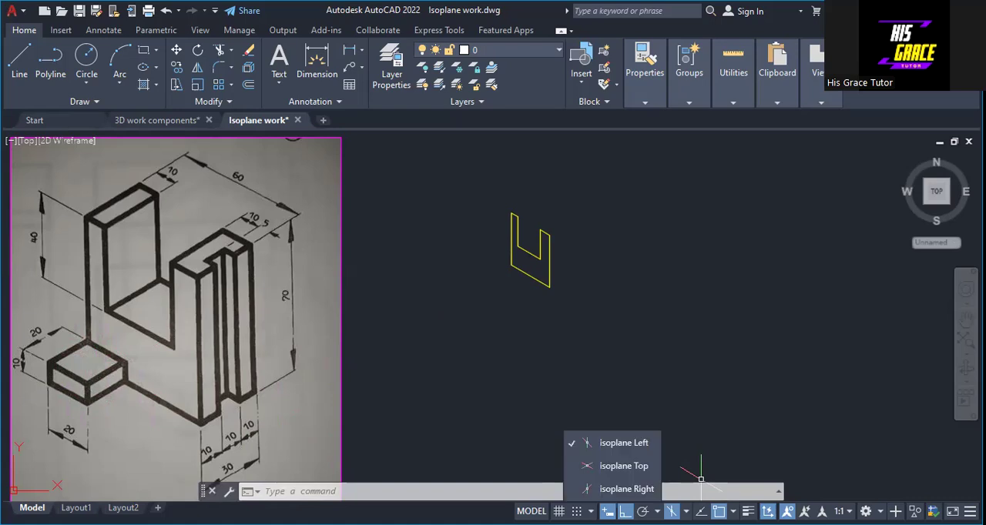
click(633, 466)
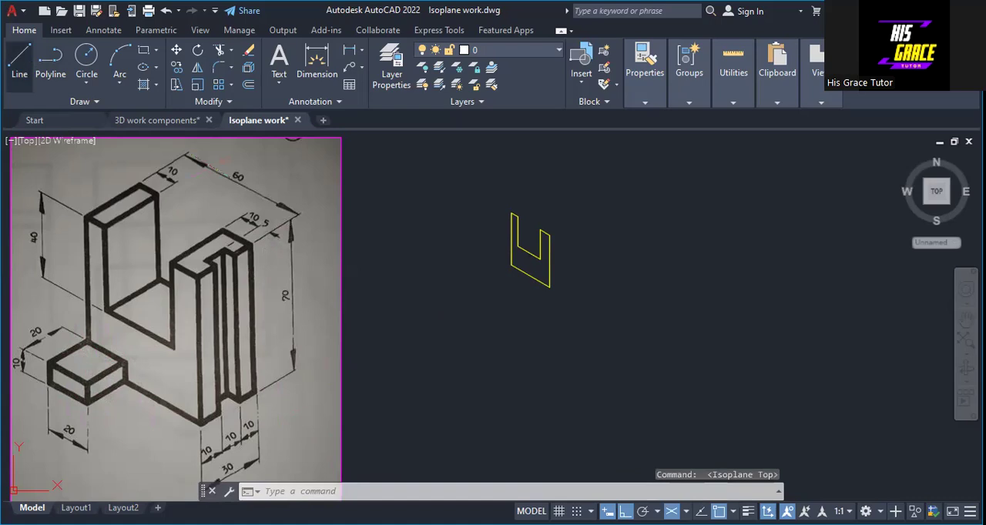
click(19, 66)
click(511, 266)
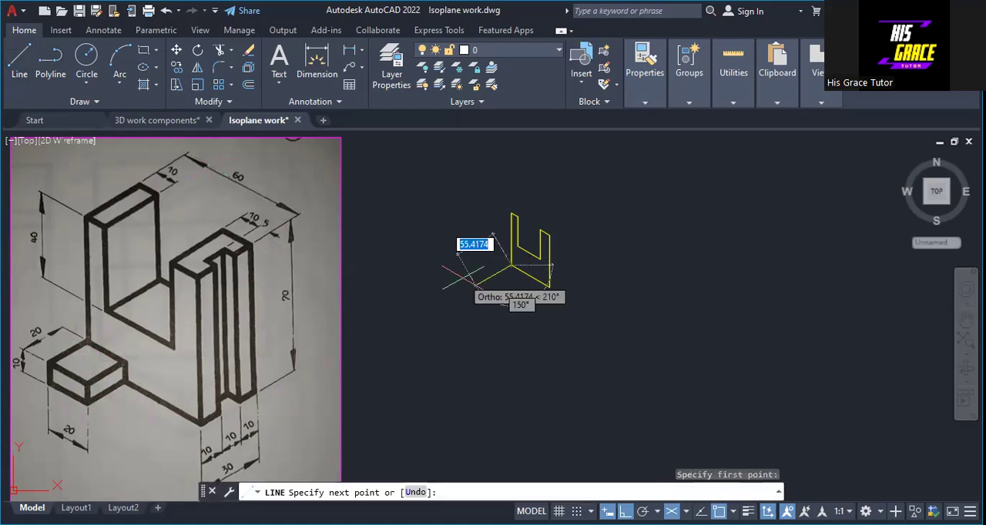
text(20)
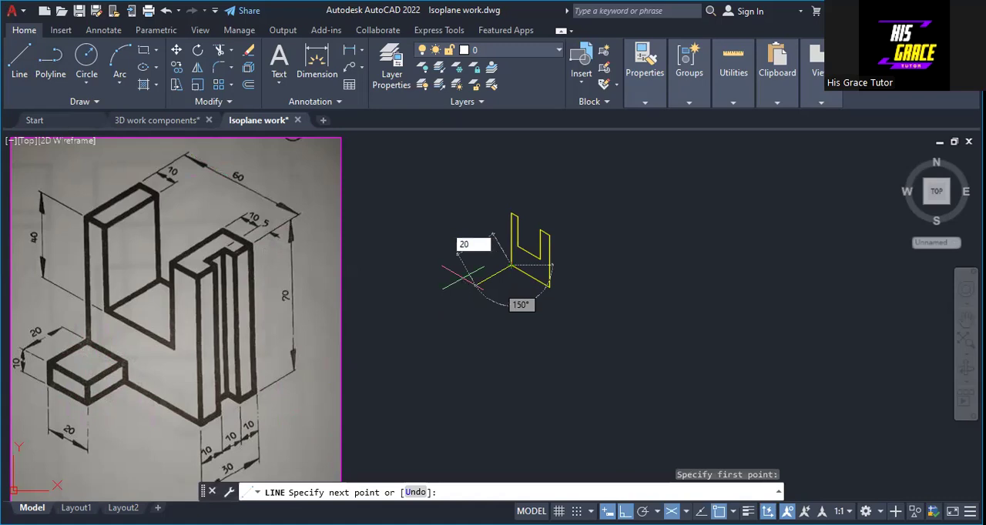
key(Return)
text(20)
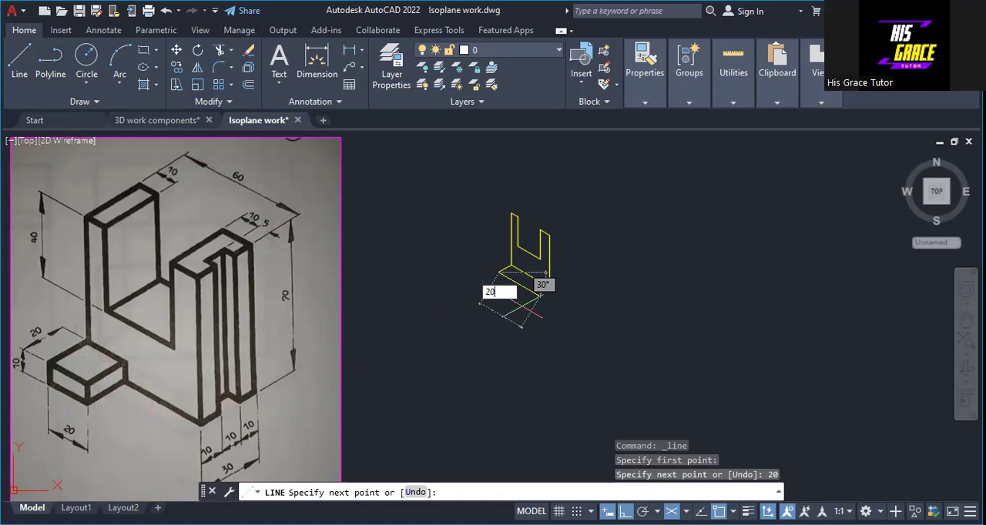
key(Return)
text(20)
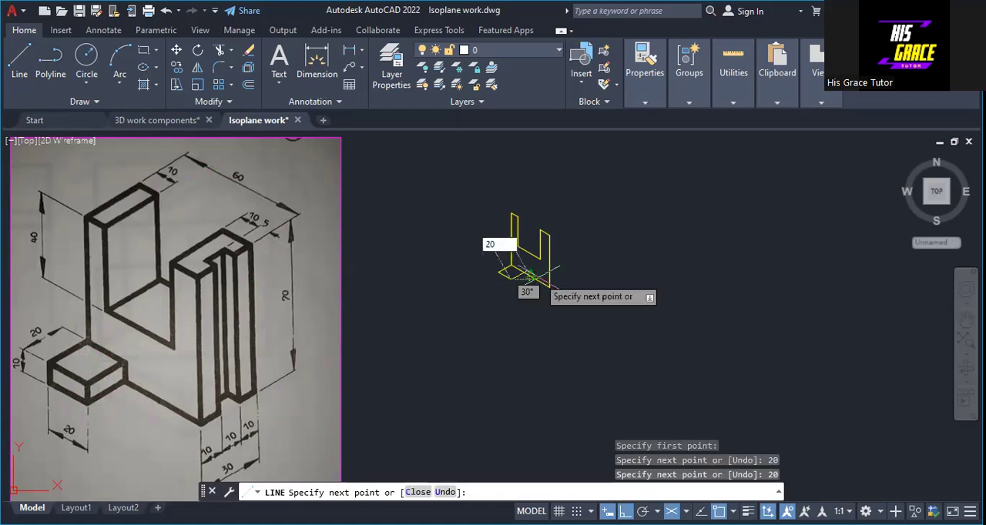
key(Return)
right_click(535, 277)
click(566, 286)
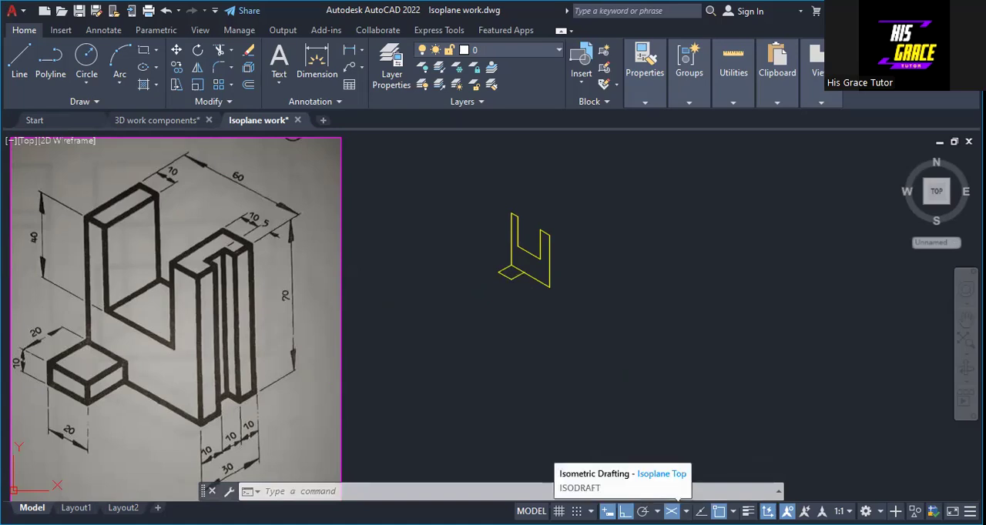
Turn off isometric drafting and draw a vertical line 10 upward from the leftmost corner of the small 20 by 20 outline
click(672, 511)
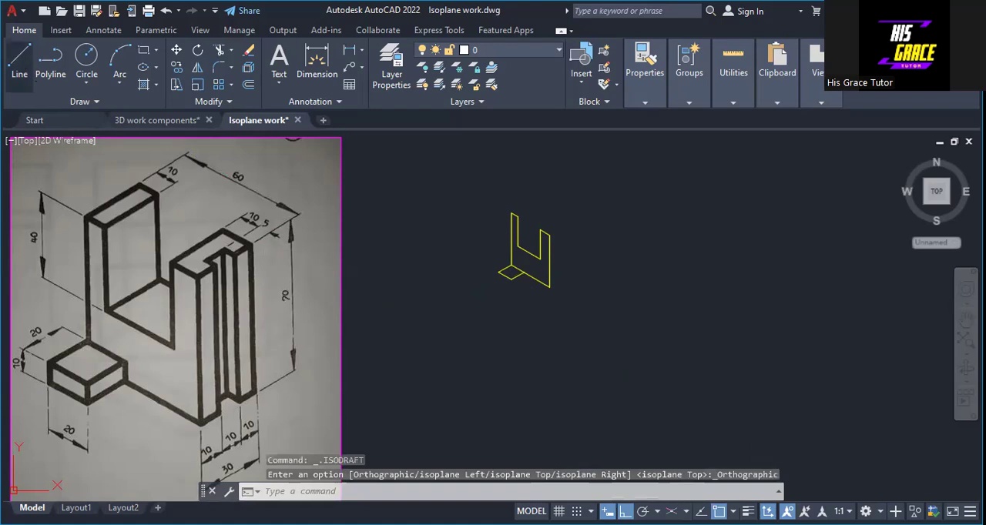
click(19, 63)
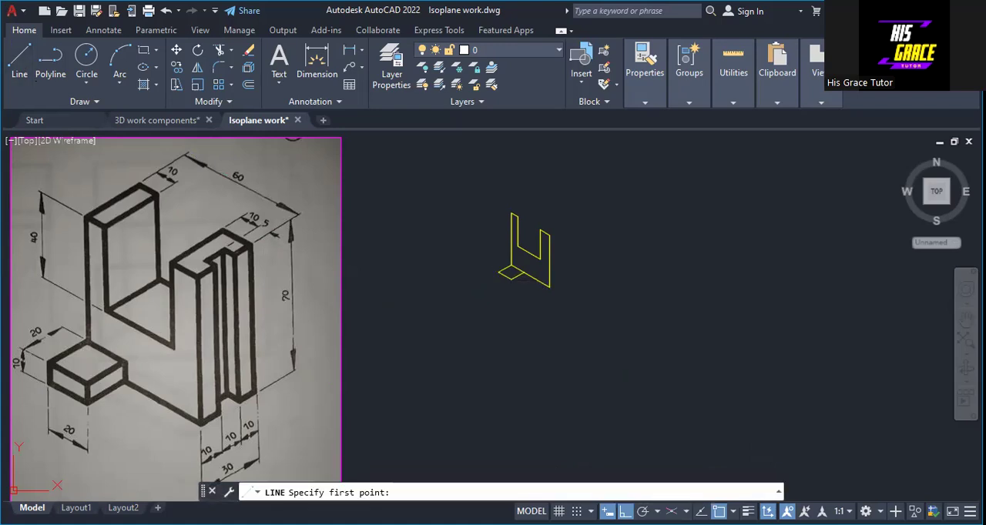
click(499, 271)
text(10)
key(Return)
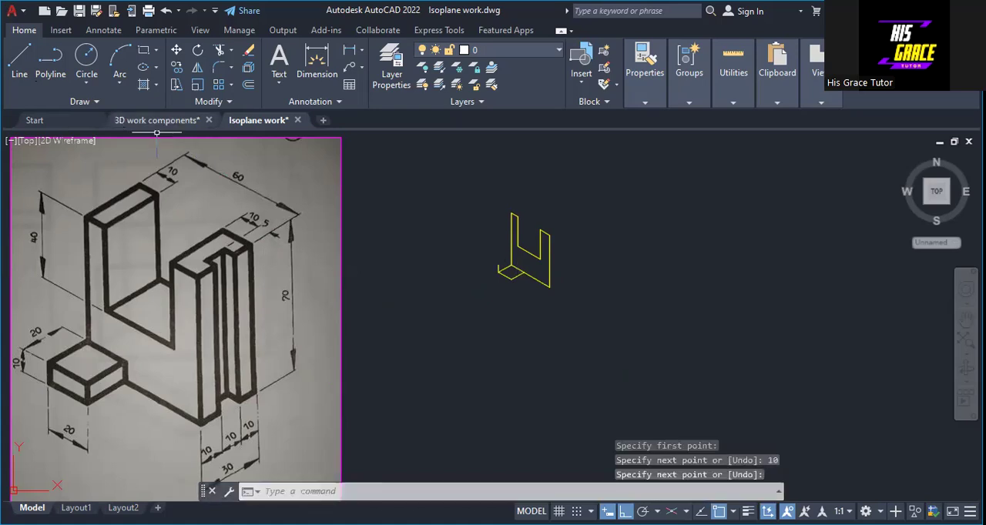
Draw a second vertical line 10 upward from the front corner of the small 20 by 20 outline
right_click(691, 287)
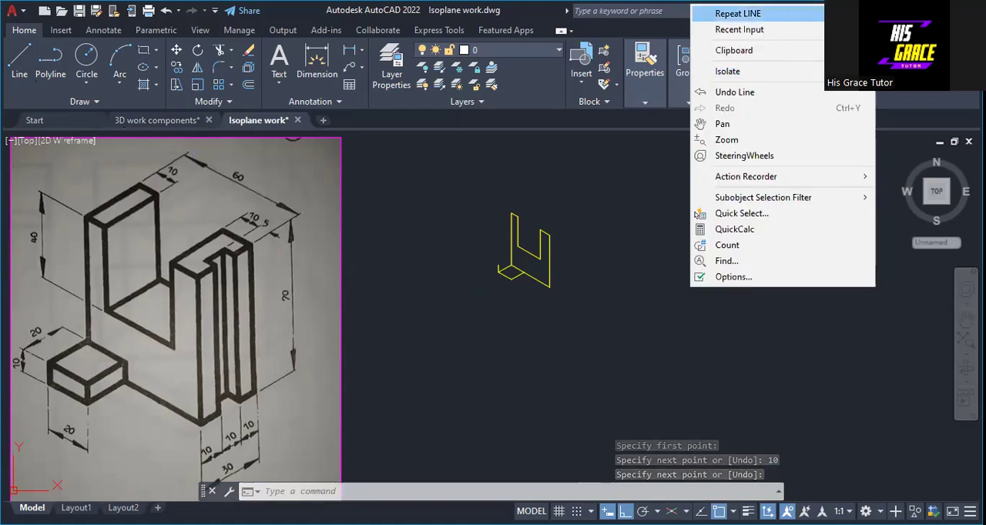
click(737, 14)
click(512, 266)
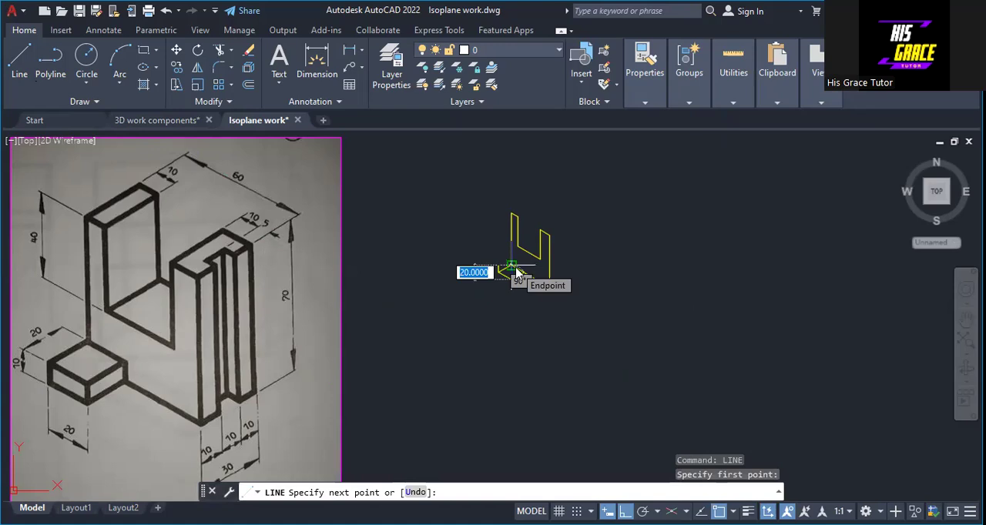
text(10)
key(Return)
right_click(514, 270)
click(541, 274)
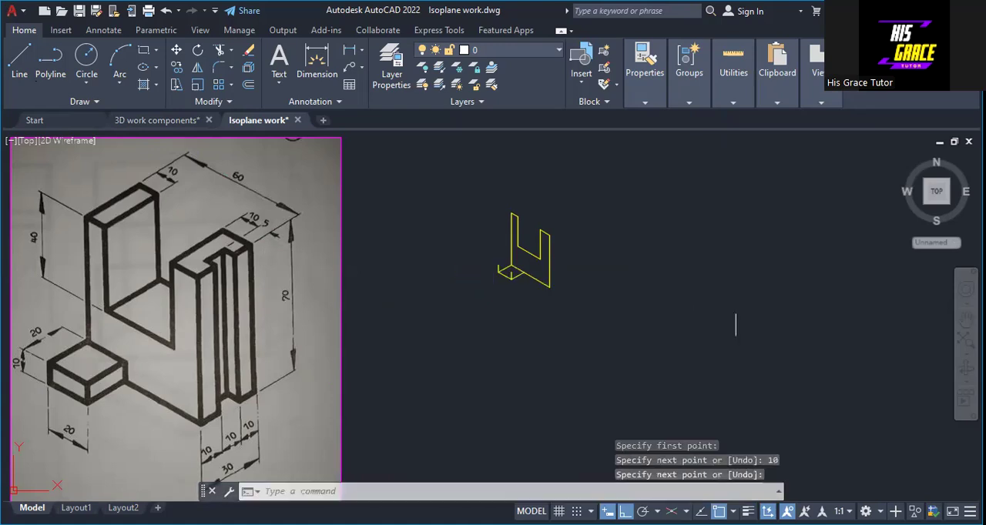
Draw a third vertical line 10 upward from the rightmost corner of the small 20 by 20 outline
right_click(643, 284)
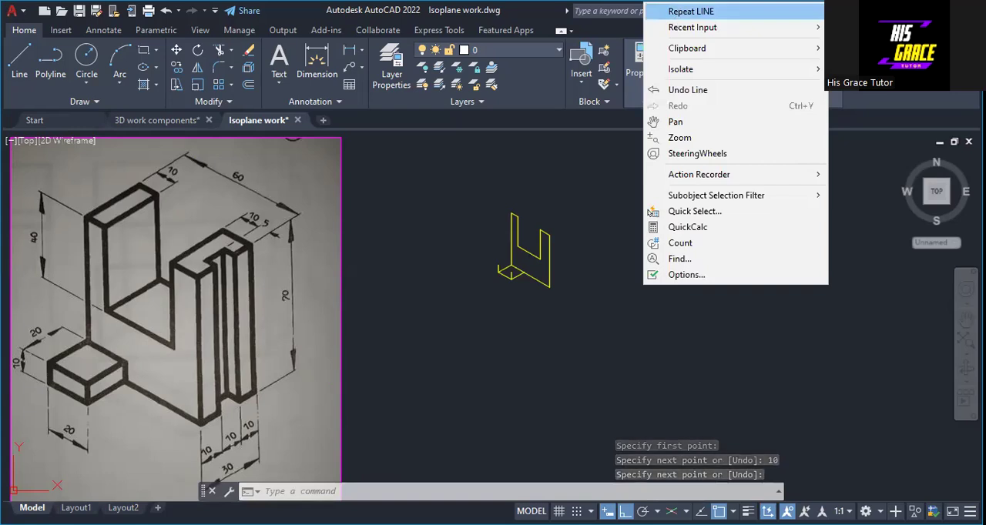
click(691, 11)
click(527, 256)
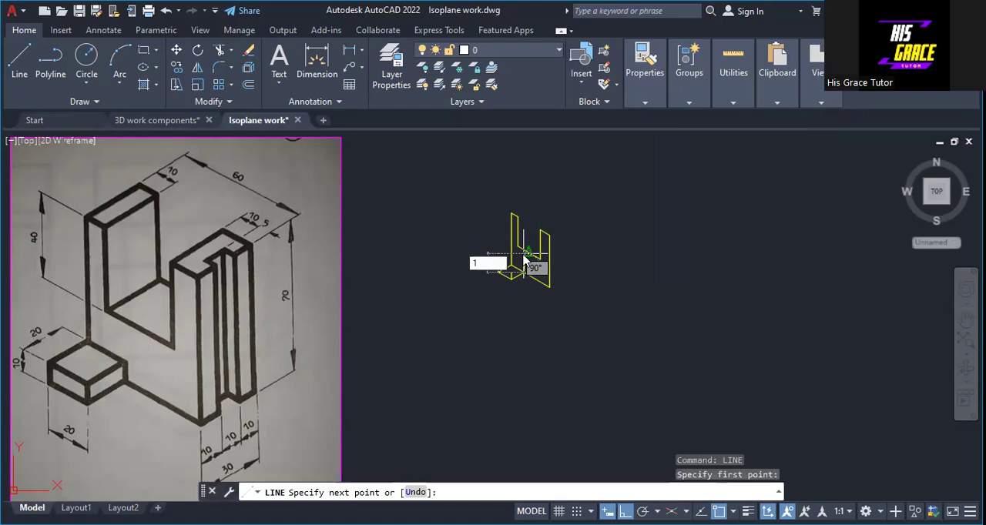
text(10)
key(Return)
key(Return)
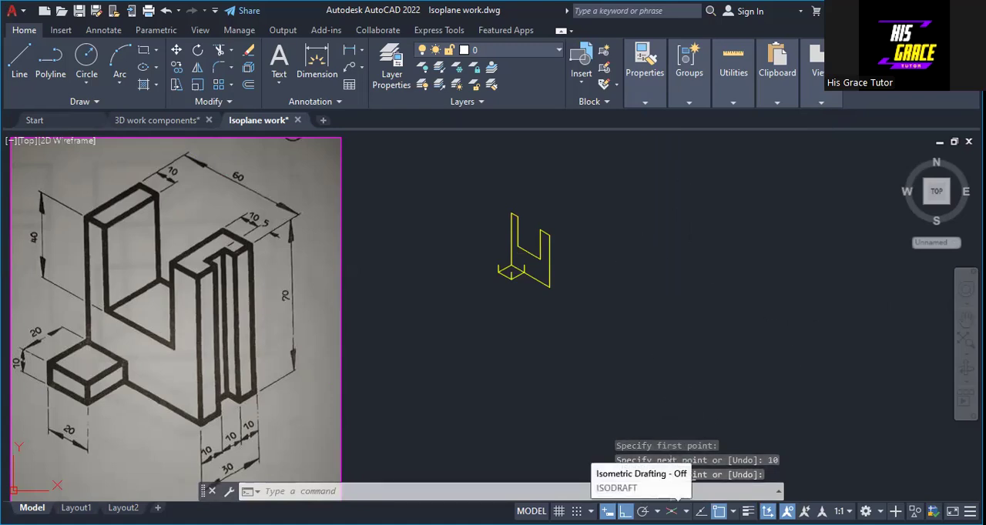
Turn on isometric drafting in the top isoplane and draw the small block's top face through the three vertical lines' upper ends, with a 20 back edge
click(671, 512)
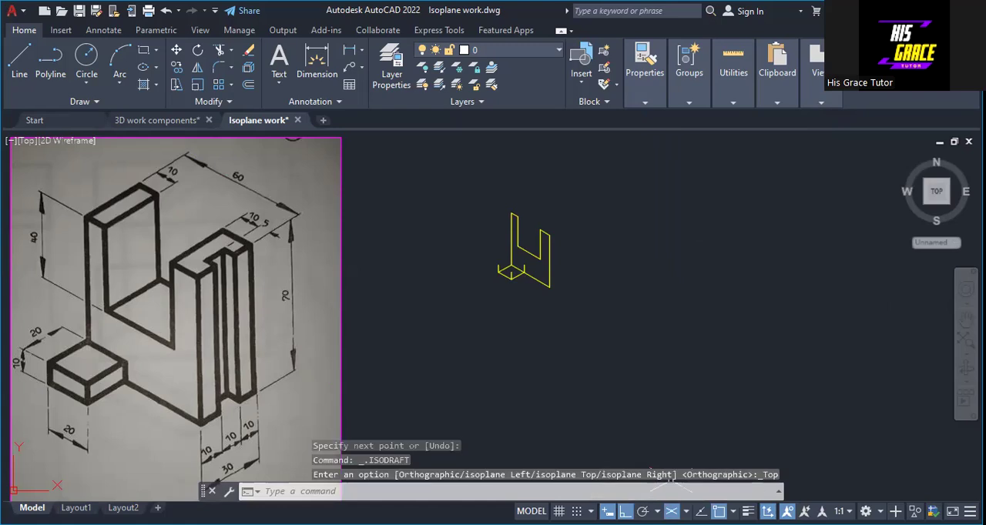
click(686, 512)
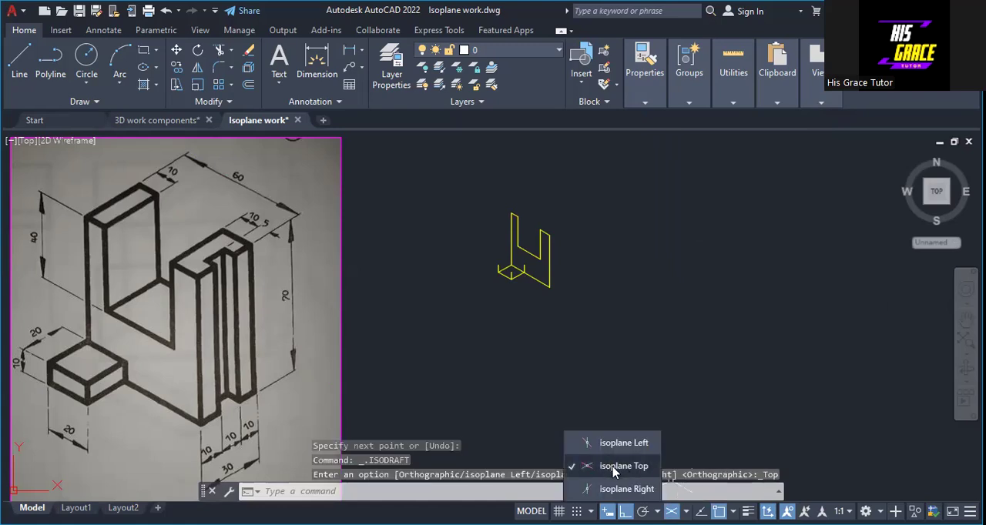
click(812, 364)
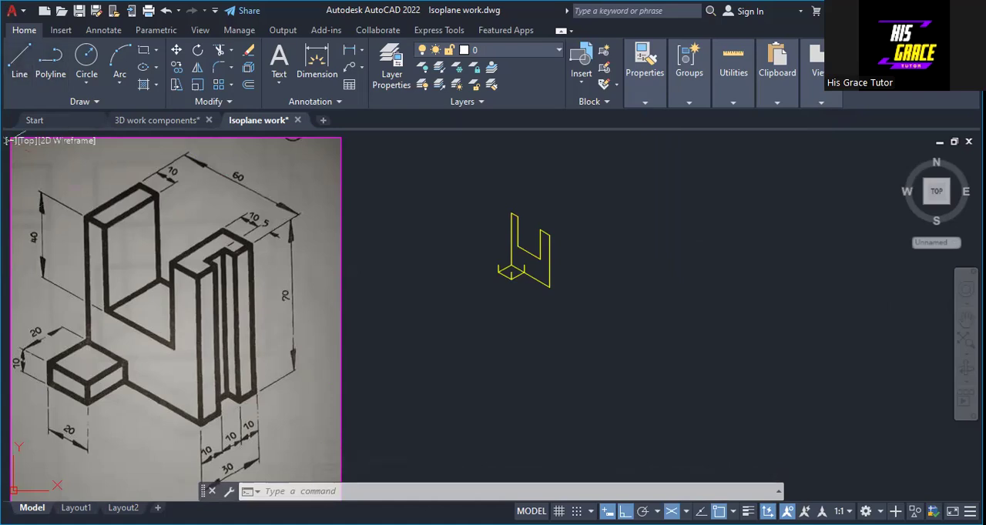
click(20, 61)
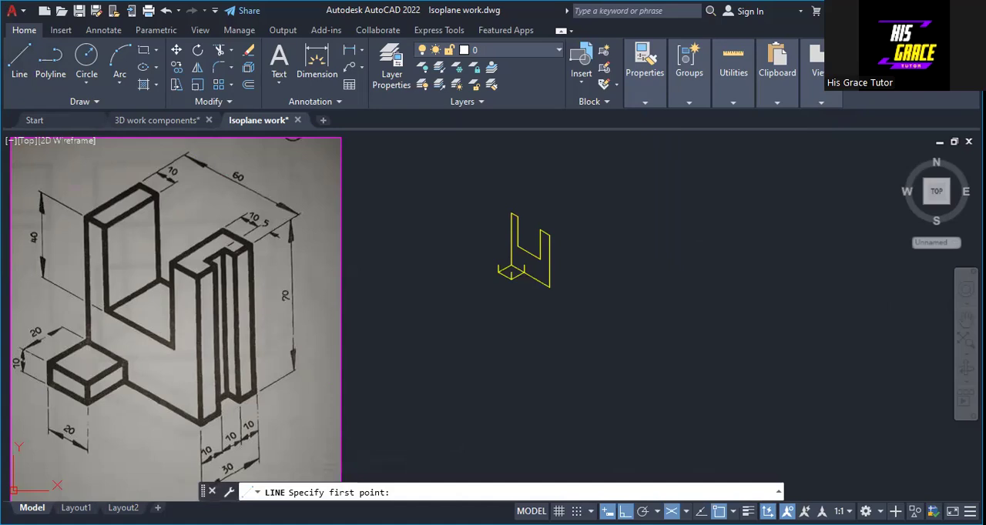
click(510, 278)
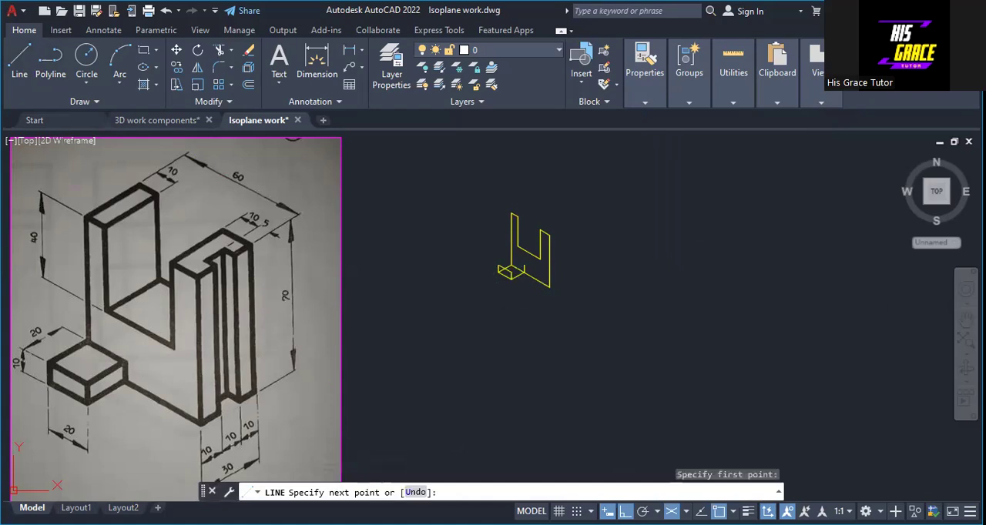
click(528, 268)
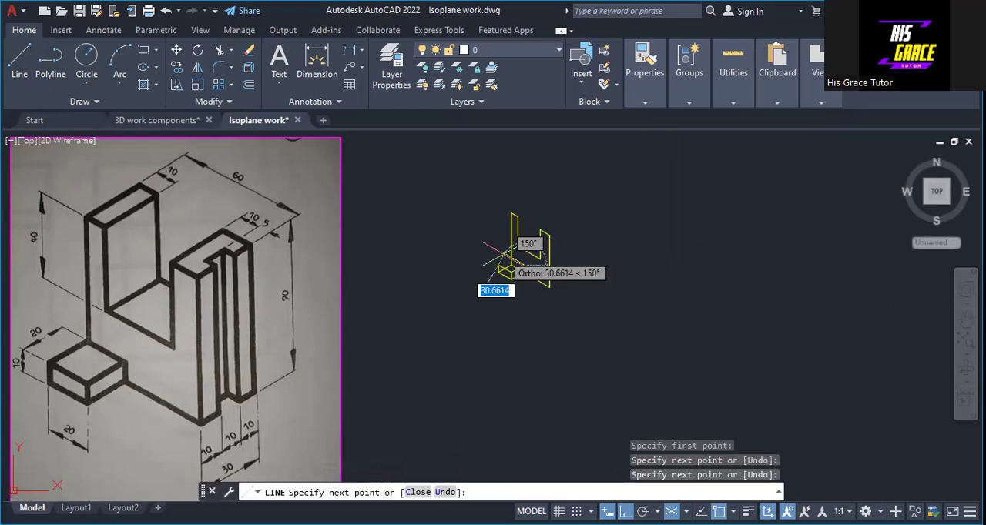
text(20)
key(Return)
right_click(499, 266)
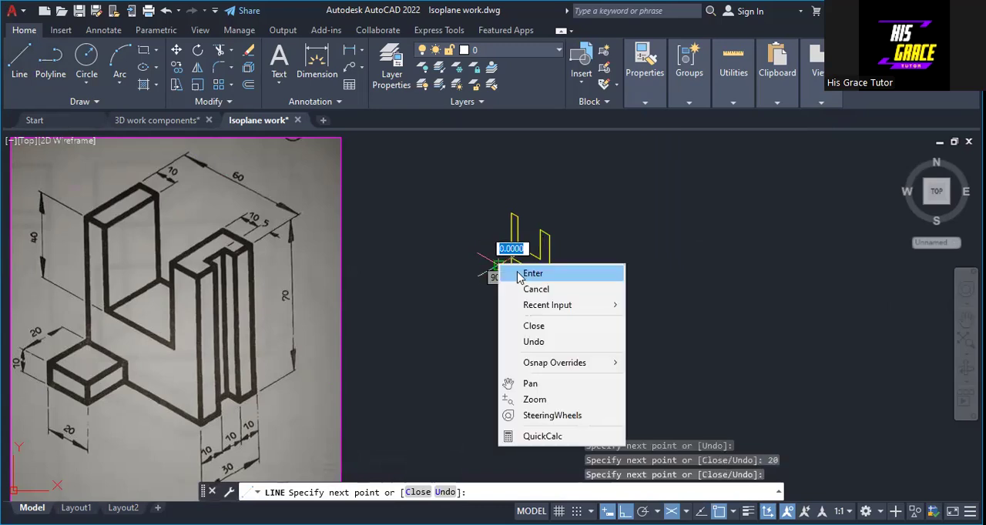
click(522, 270)
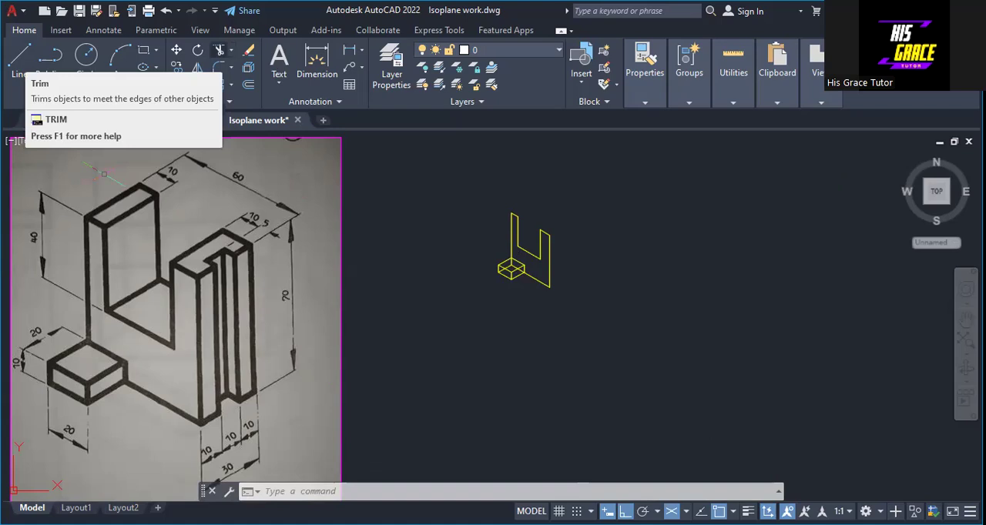
Trim the hidden portions of the lines running through the small block, and undo the last trim
click(220, 50)
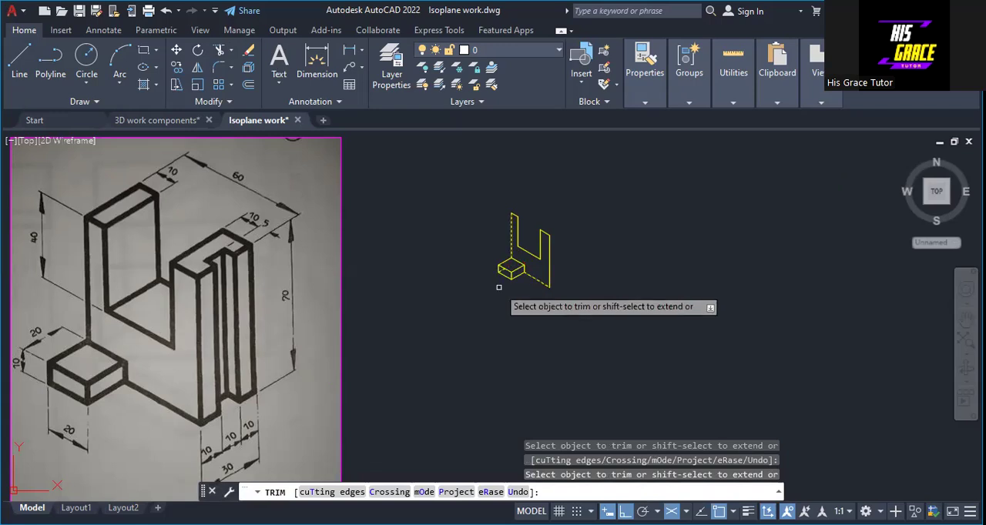
key(ctrl+z)
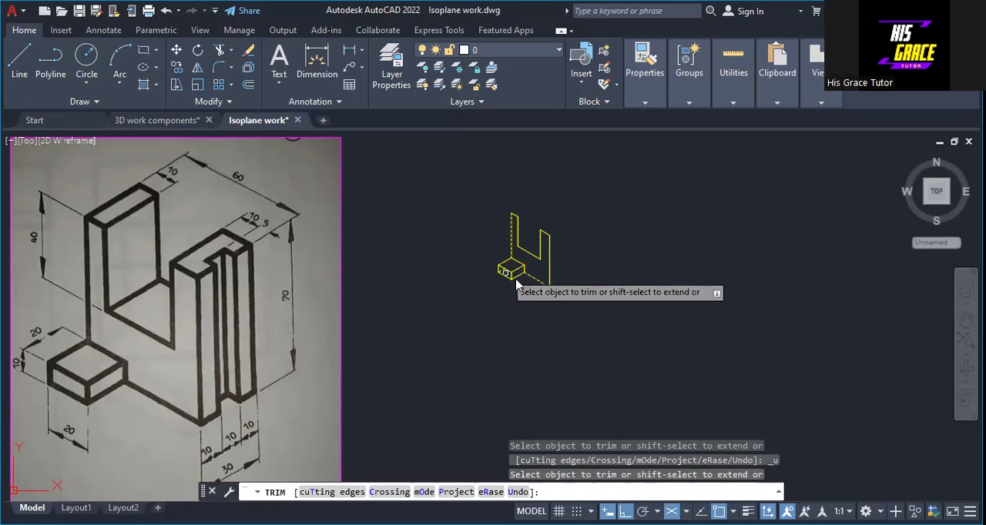
key(Return)
click(511, 242)
click(540, 281)
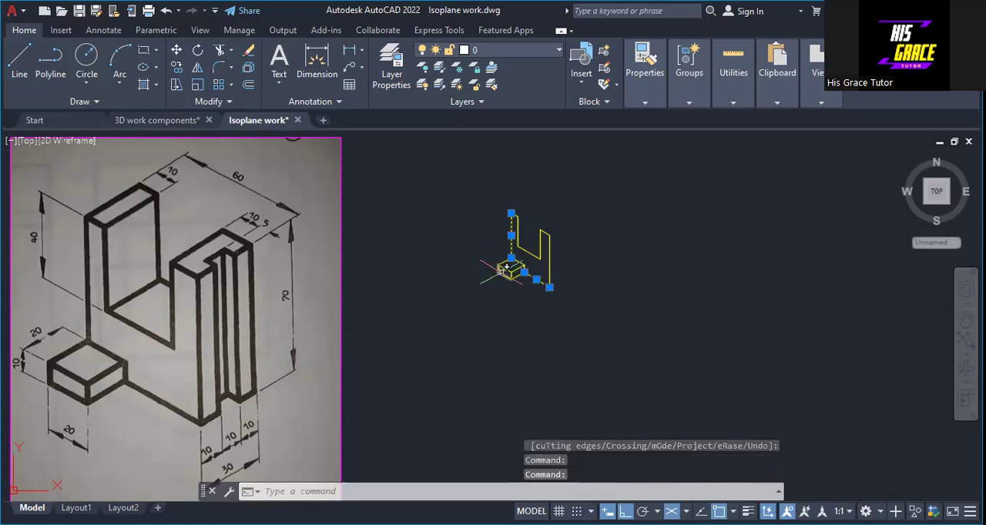
click(506, 266)
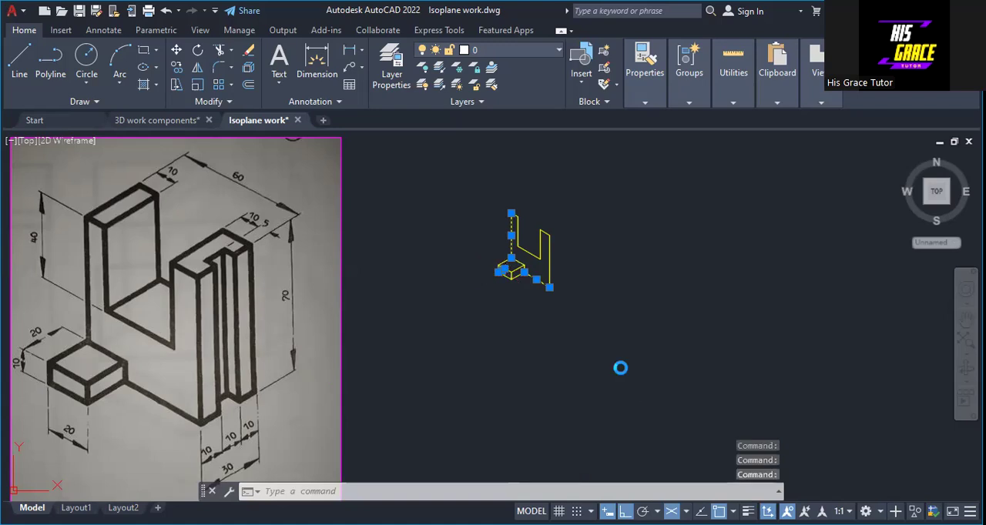
key(Escape)
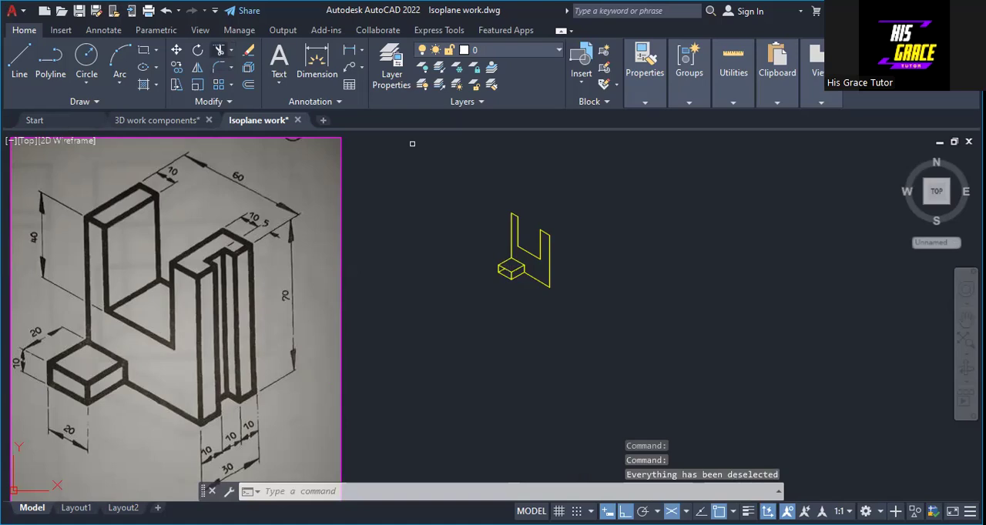
Try to trim the stray edge across the small block's left face, and undo the trim
click(500, 267)
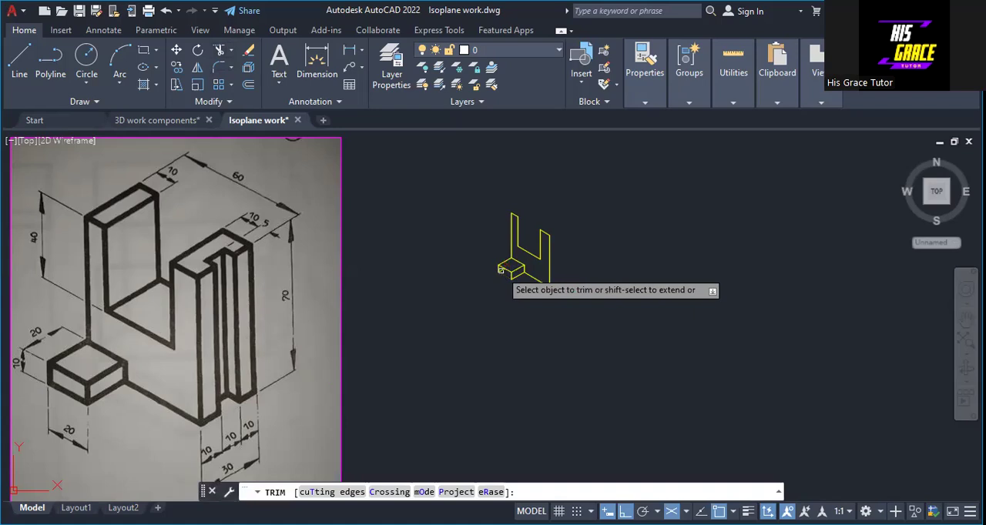
click(500, 269)
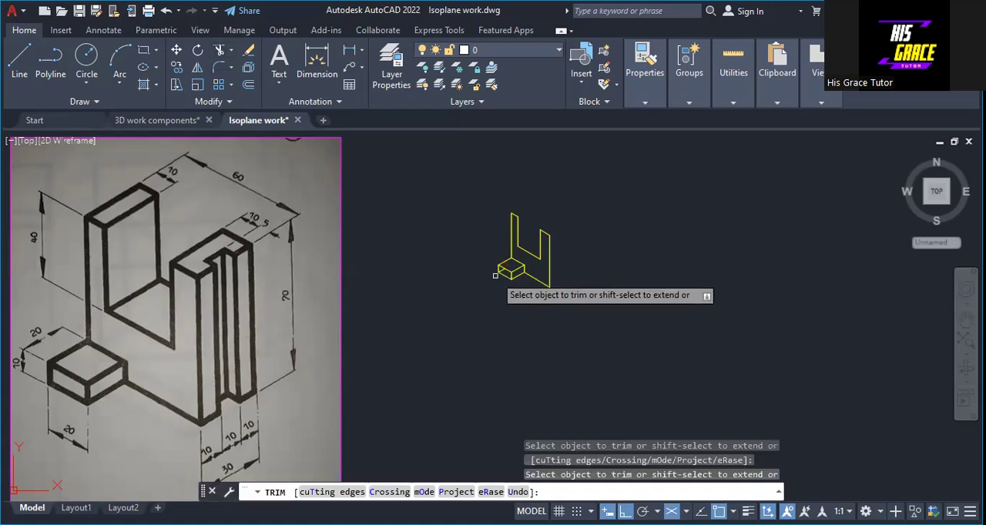
key(ctrl+z)
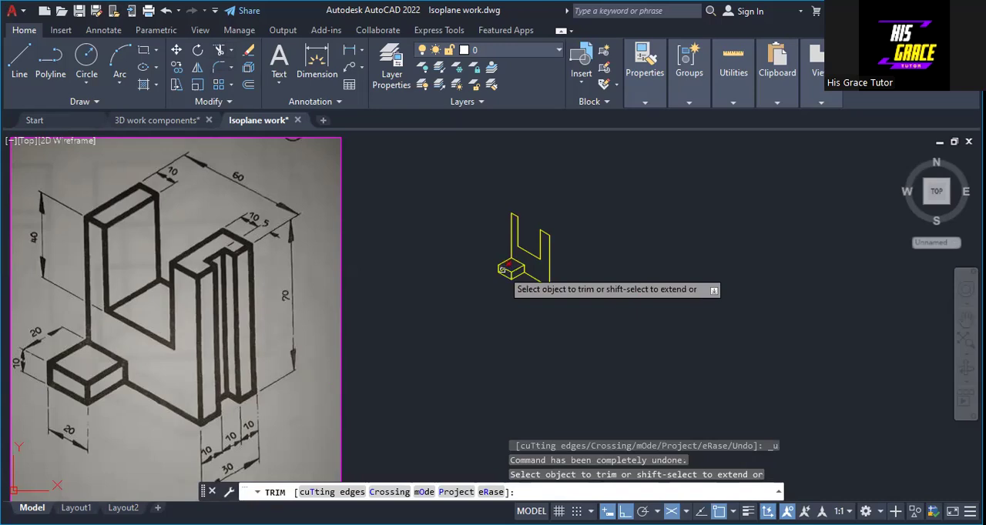
Trim away the leftover hidden line inside the small block and finish trimming
click(506, 267)
scroll(456, 285, up, 3)
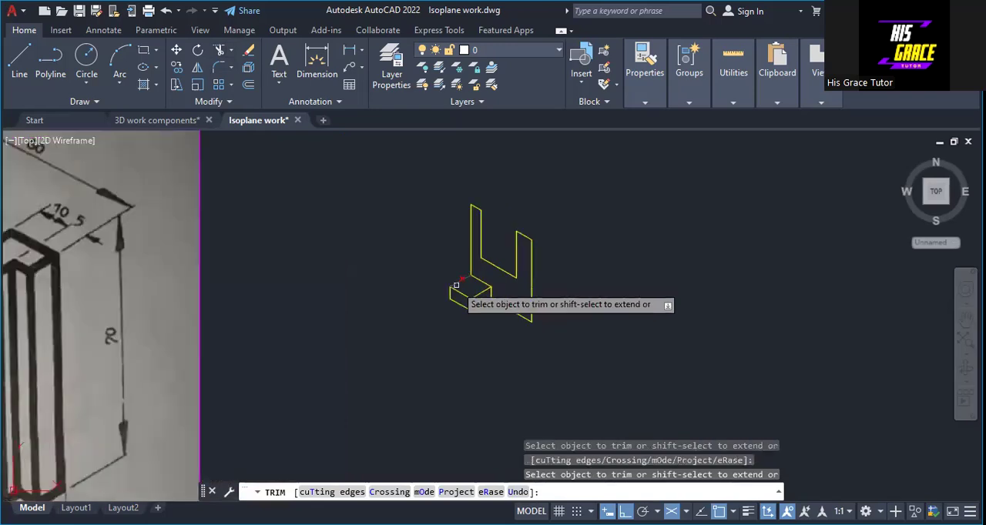
scroll(456, 285, down, 2)
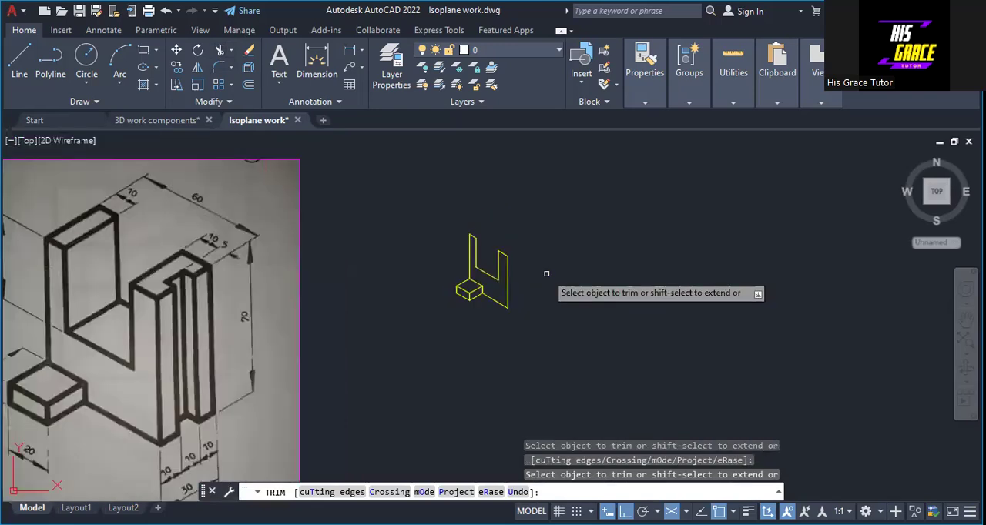
key(Escape)
Draw the left leg's top face from its upper-left corner with segments 30 toward the upper right, 10 toward the lower right and 30 back
mouse_move(553, 274)
middle_down()
mouse_move(681, 253)
mouse_move(637, 255)
middle_up()
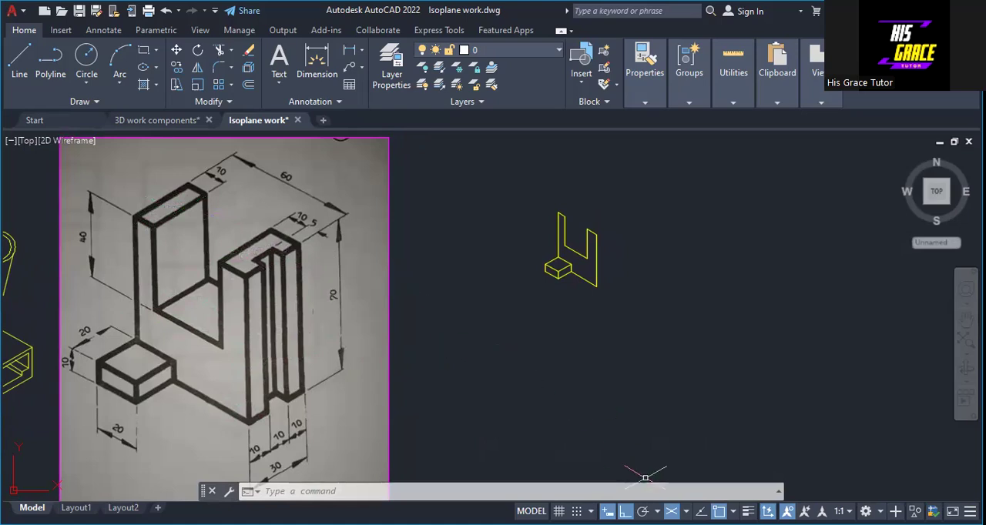
click(685, 511)
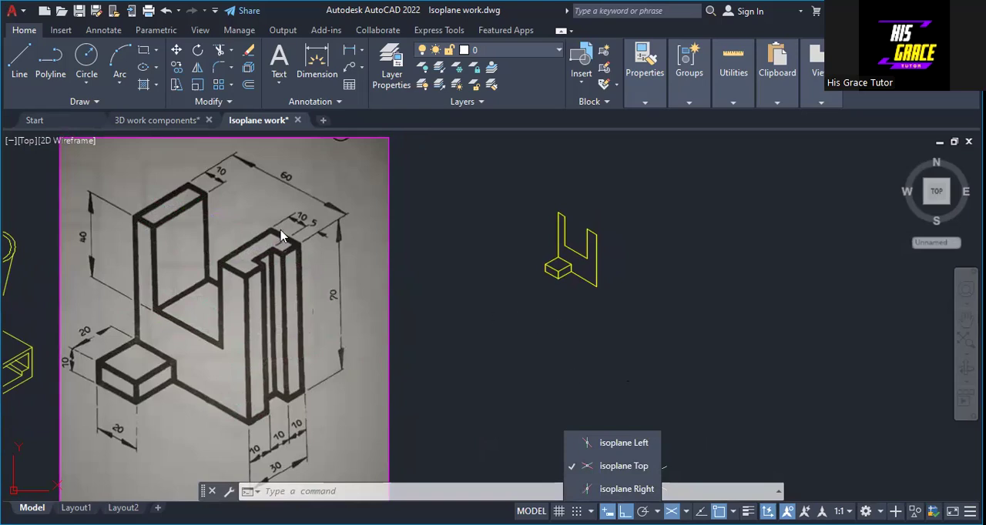
scroll(281, 237, up, 2)
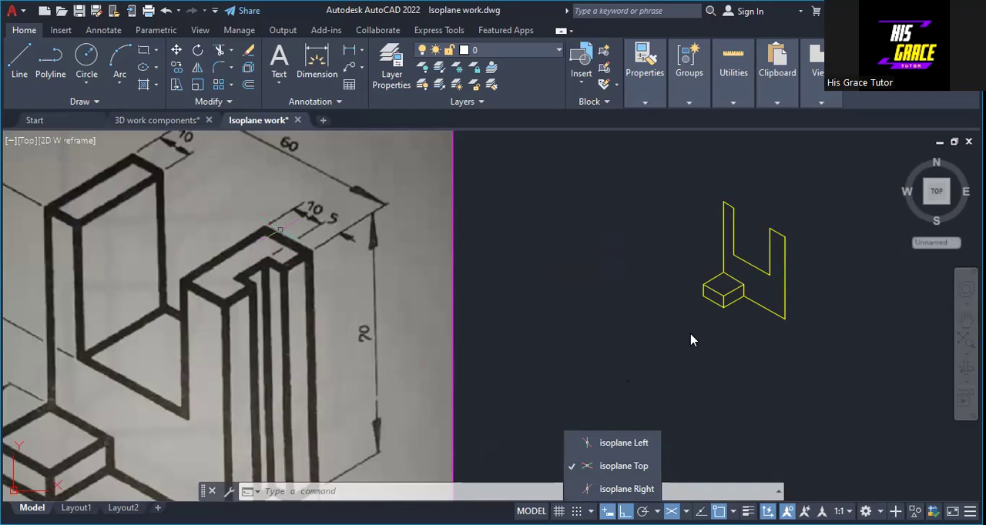
click(627, 341)
middle_drag(624, 337, 590, 345)
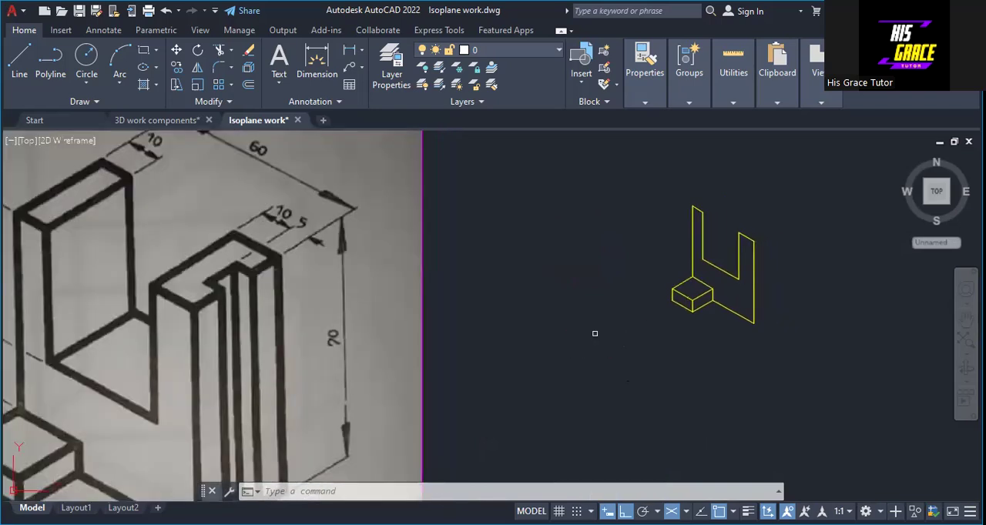
click(16, 66)
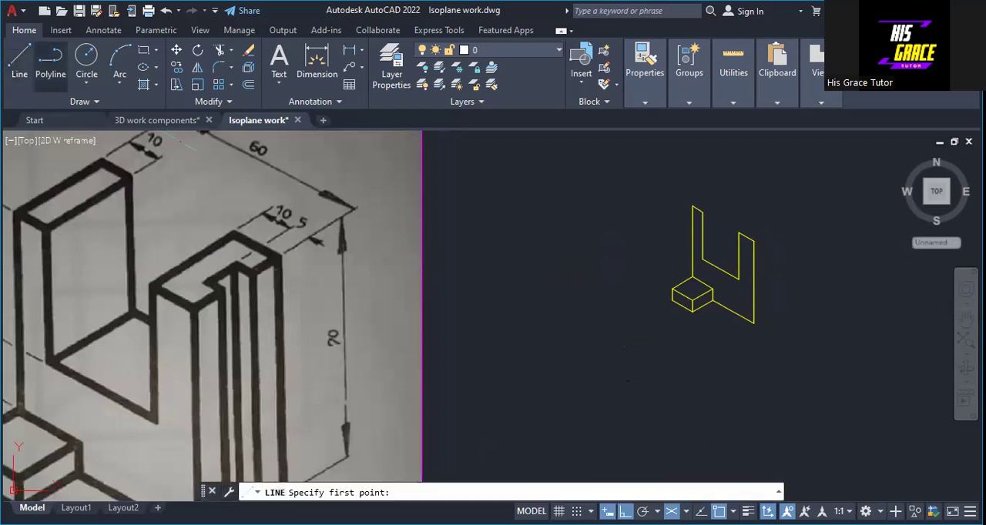
click(693, 206)
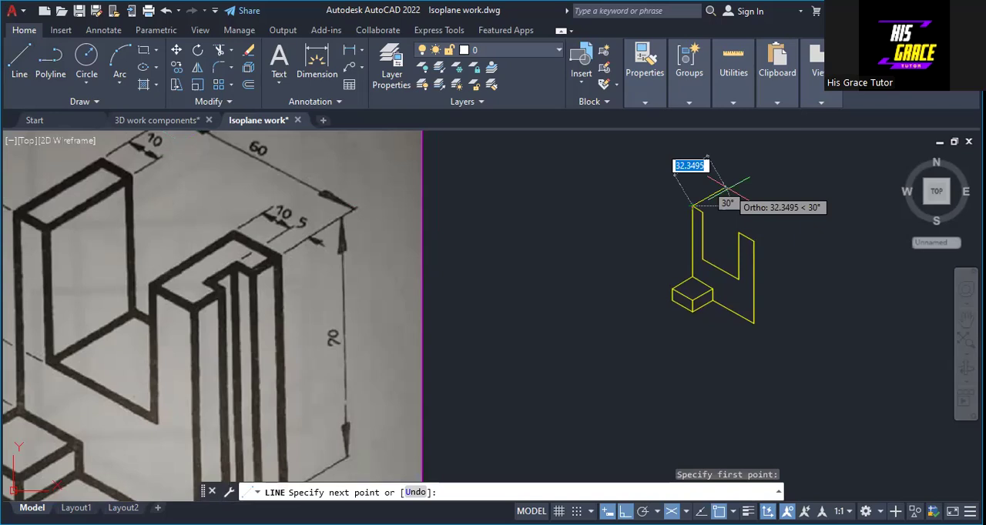
text(3)
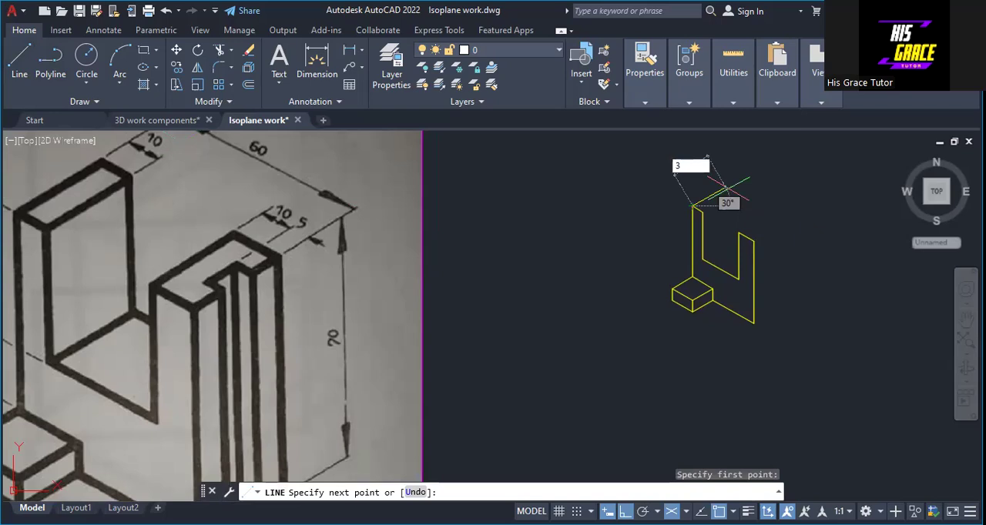
text(0)
key(Return)
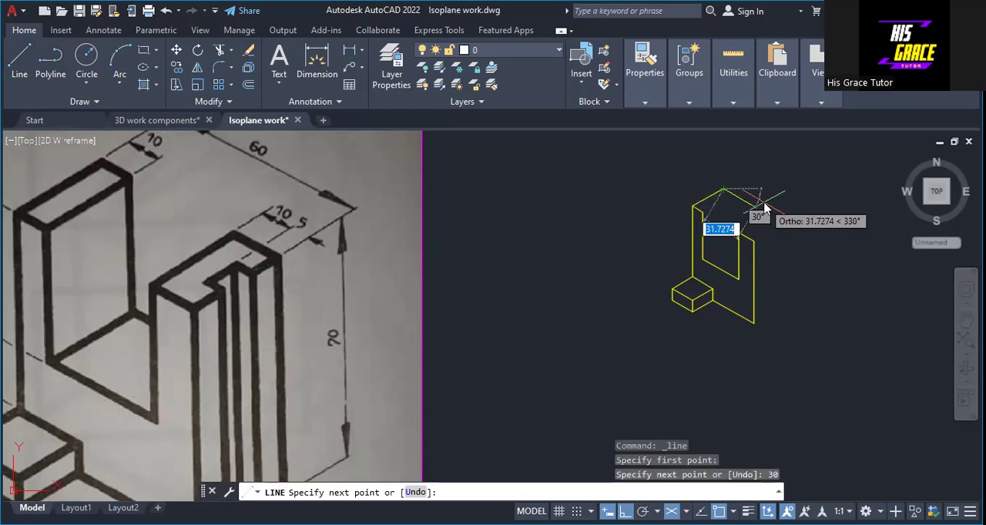
text(1)
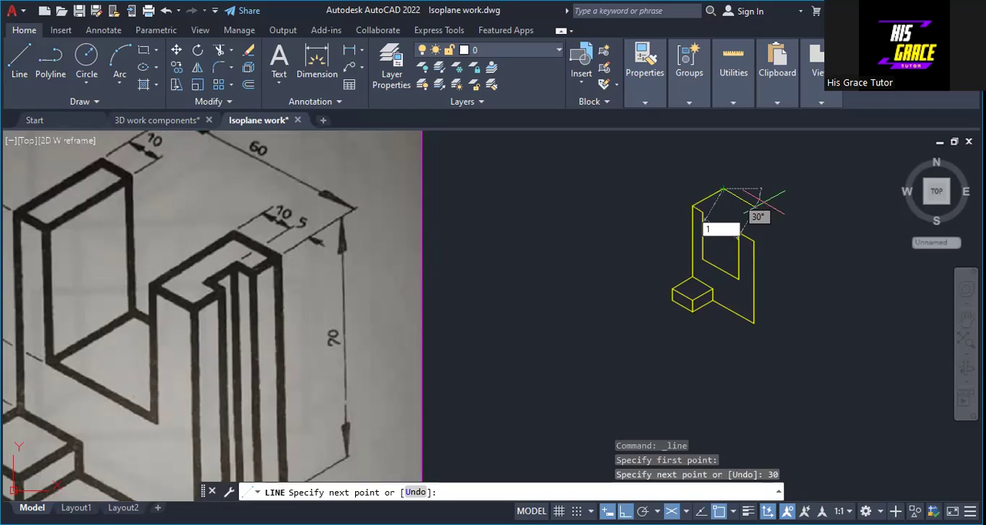
text(0)
key(Return)
text(30)
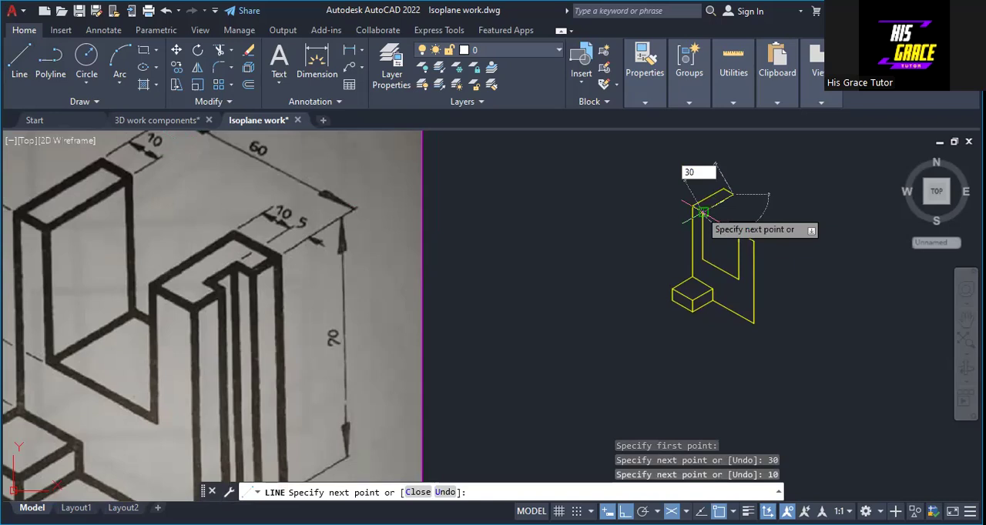
key(Return)
key(Return)
Start the right leg's top face at its left corner with segments 30 toward the upper right and 15 toward the lower right
right_click(753, 212)
click(775, 221)
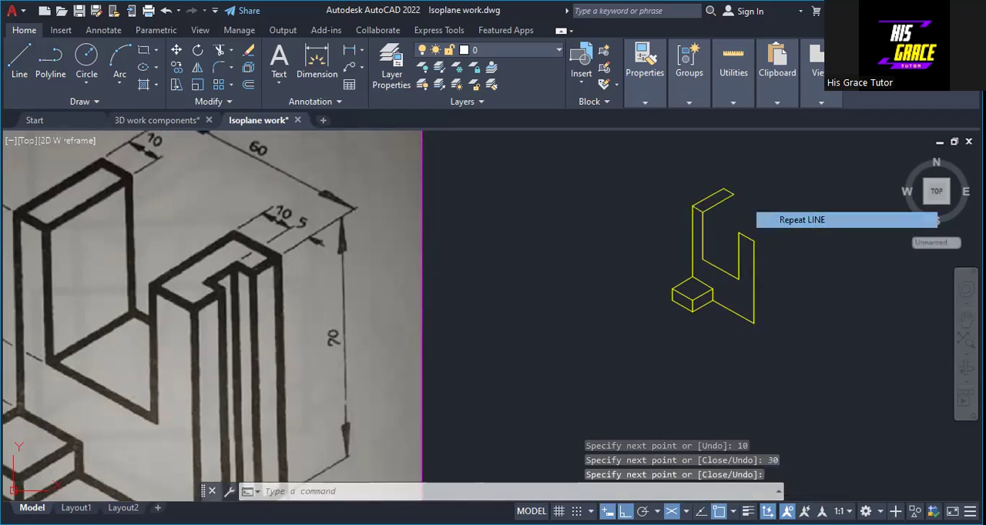
click(935, 220)
click(738, 232)
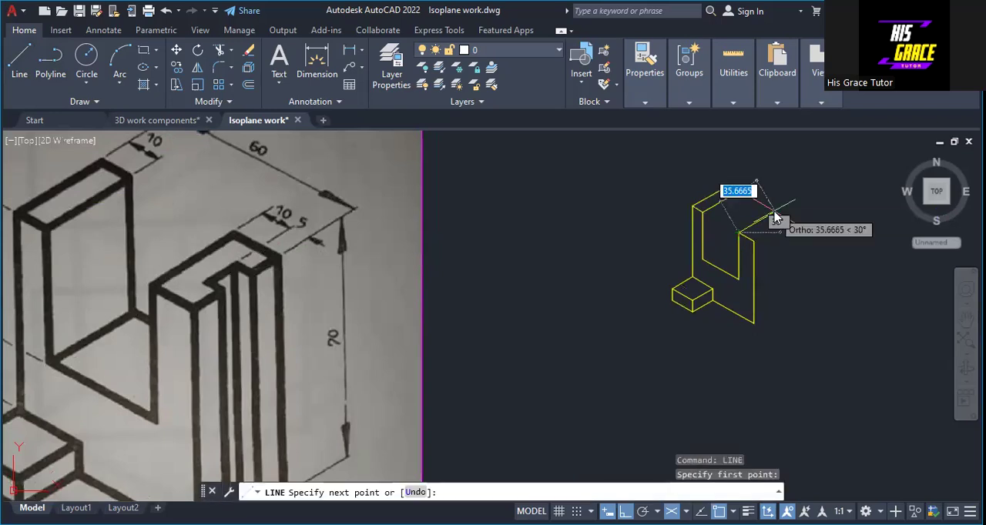
text(30)
key(Return)
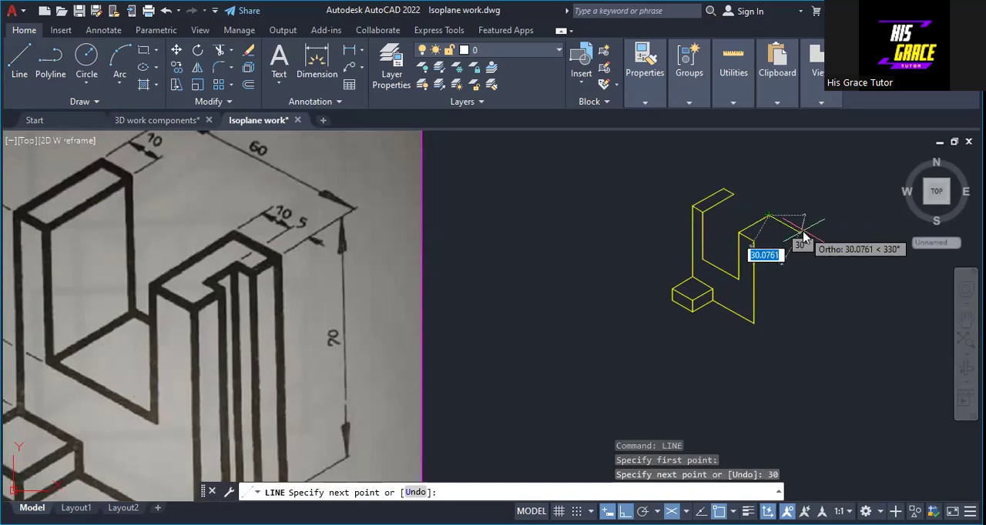
text(15)
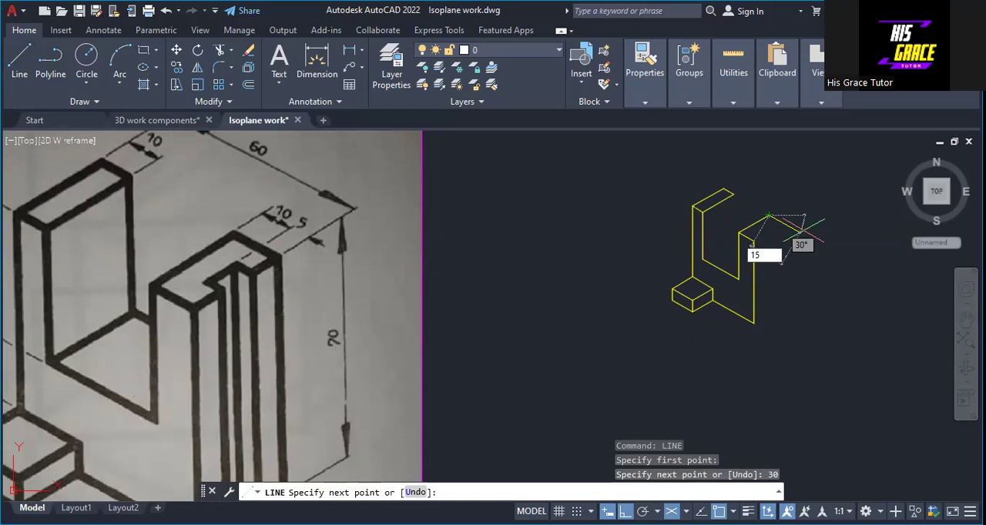
key(Return)
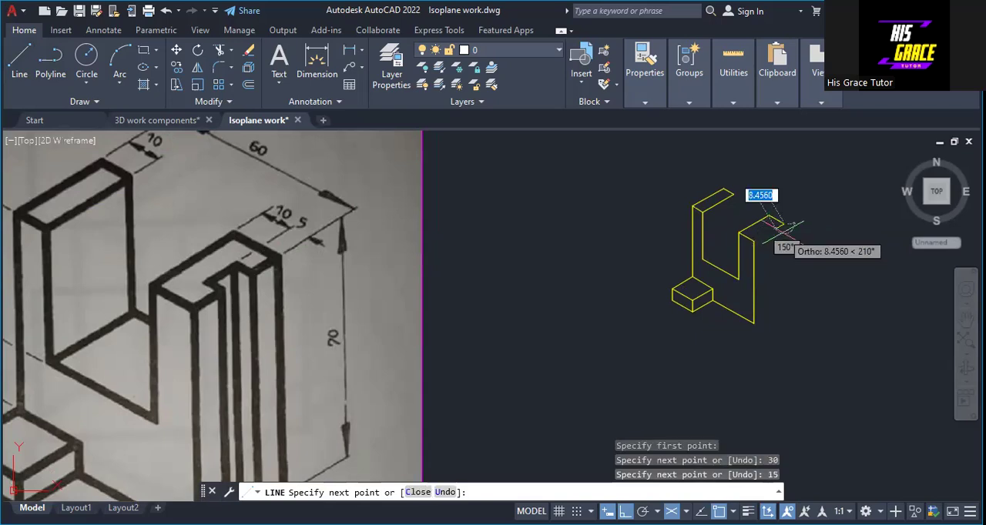
Continue the right leg's top face with notch segments 10 lower left, 5 upper left, 10 lower left and 5 lower right, closing at the front corner
text(10)
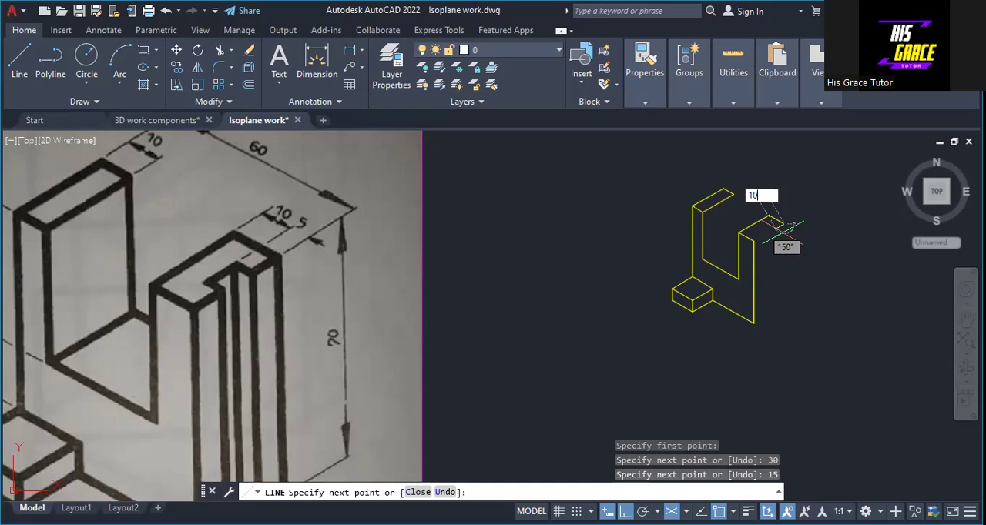
key(Return)
text(5)
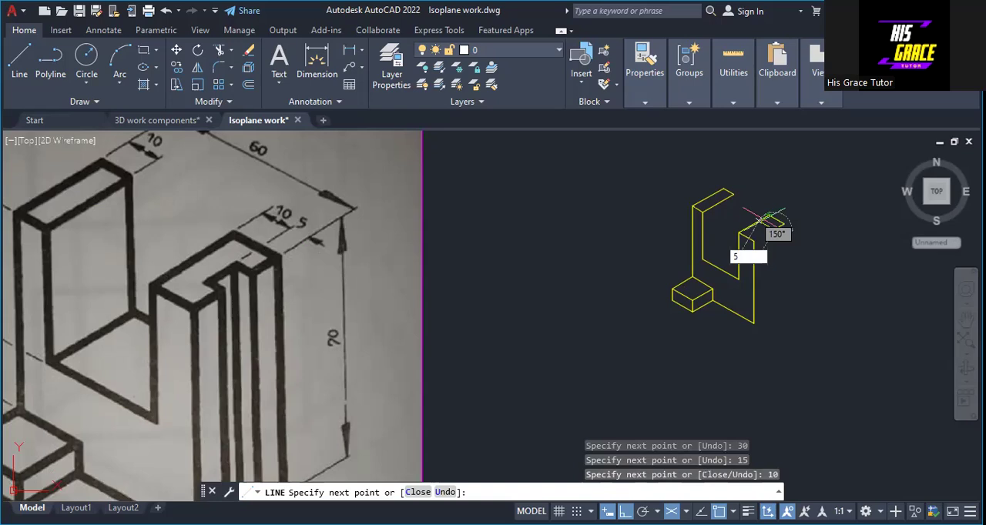
key(Return)
text(1)
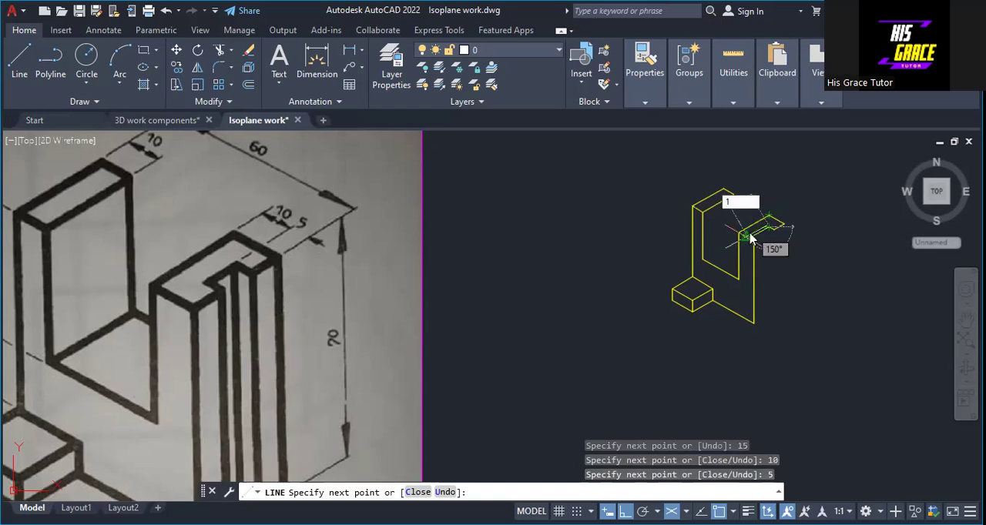
text(0)
key(Return)
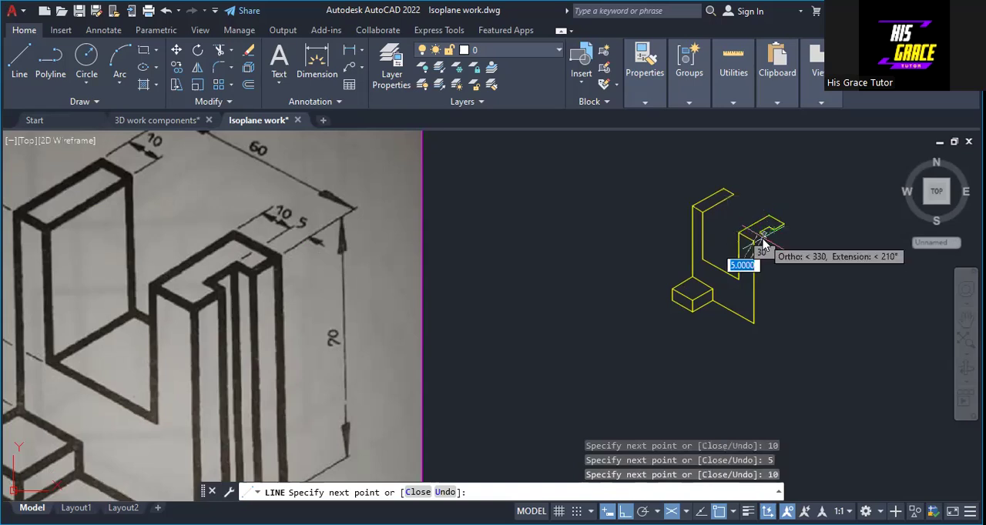
text(5)
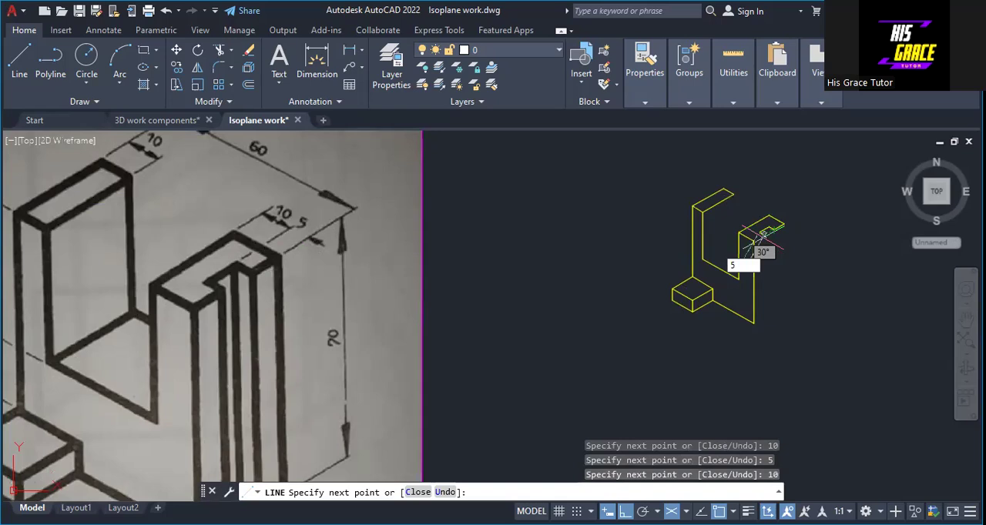
key(Return)
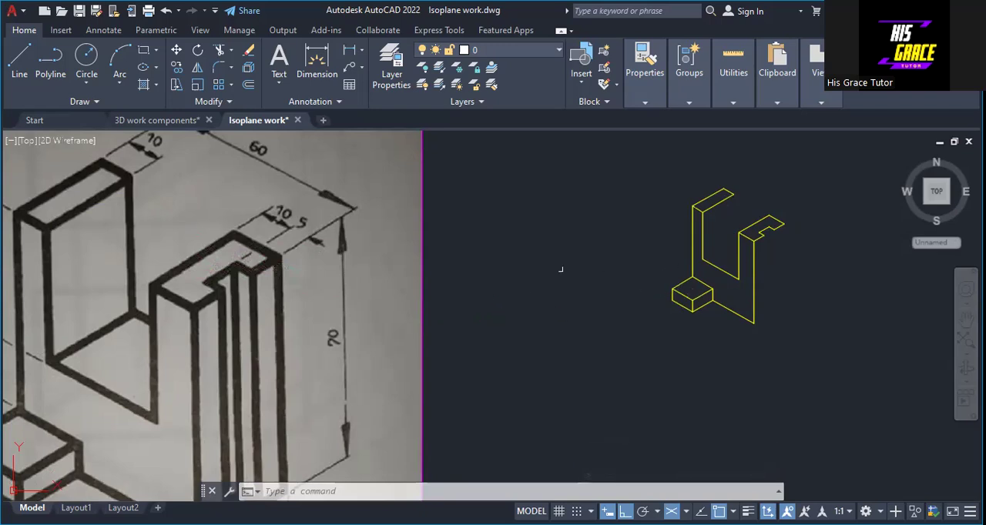
Switch to isoplane Right and draw a vertical line 70 down from the notch's outer corner nearest the right leg's front edge
scroll(283, 311, down, 2)
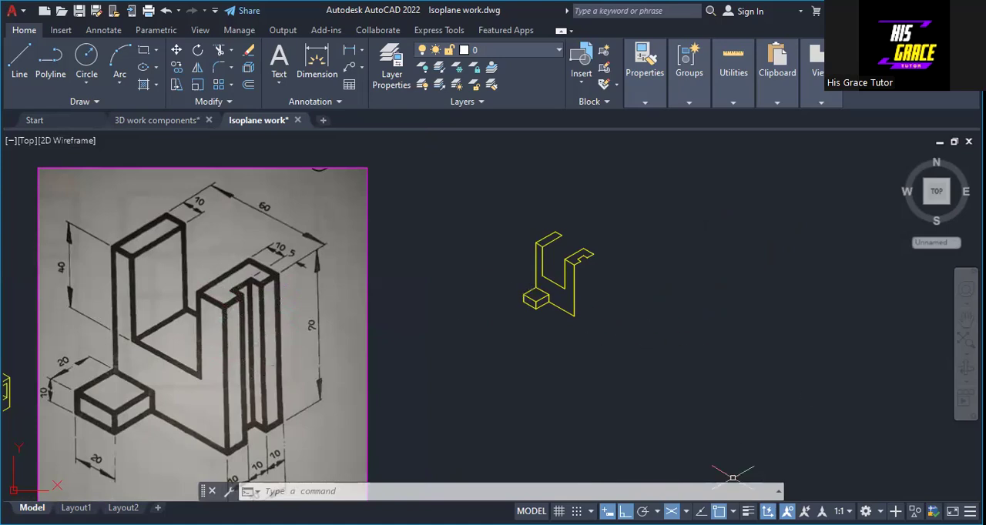
click(687, 512)
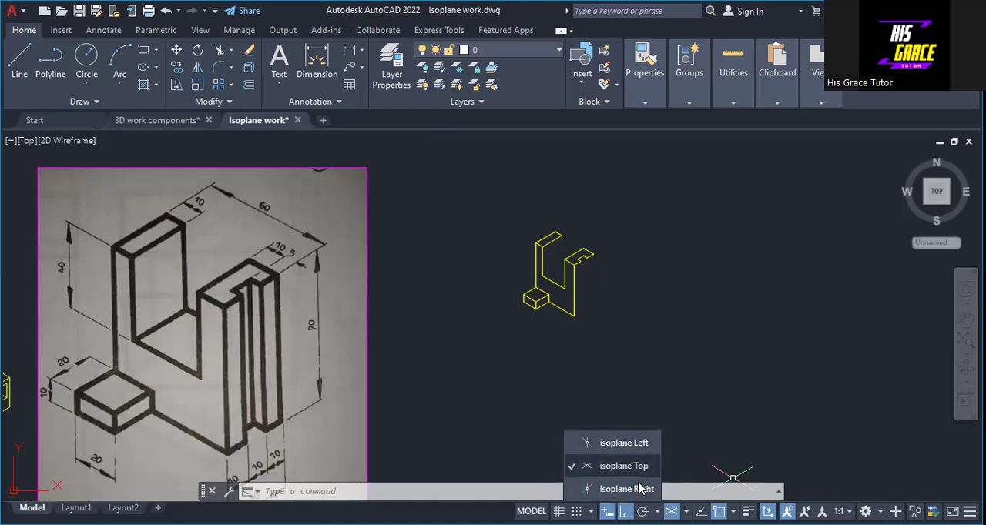
click(632, 488)
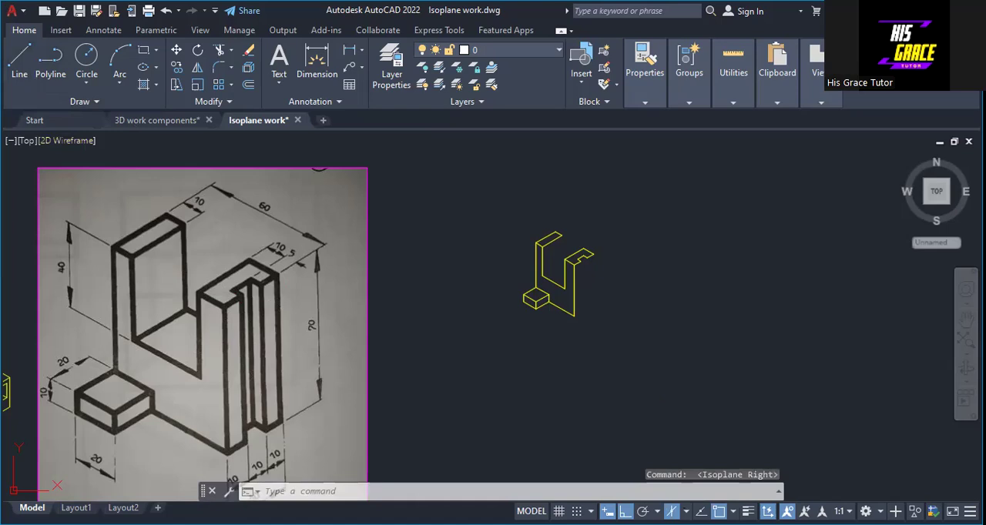
click(19, 60)
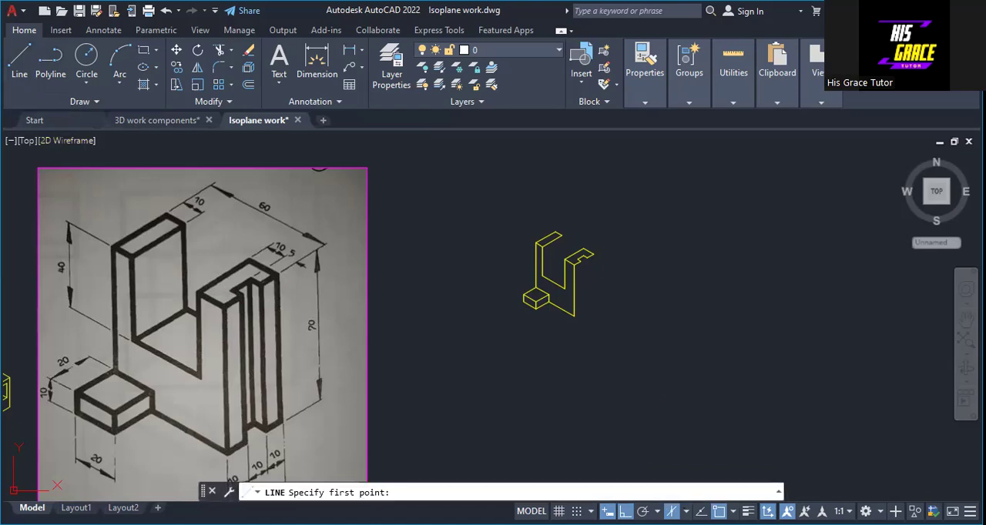
click(582, 262)
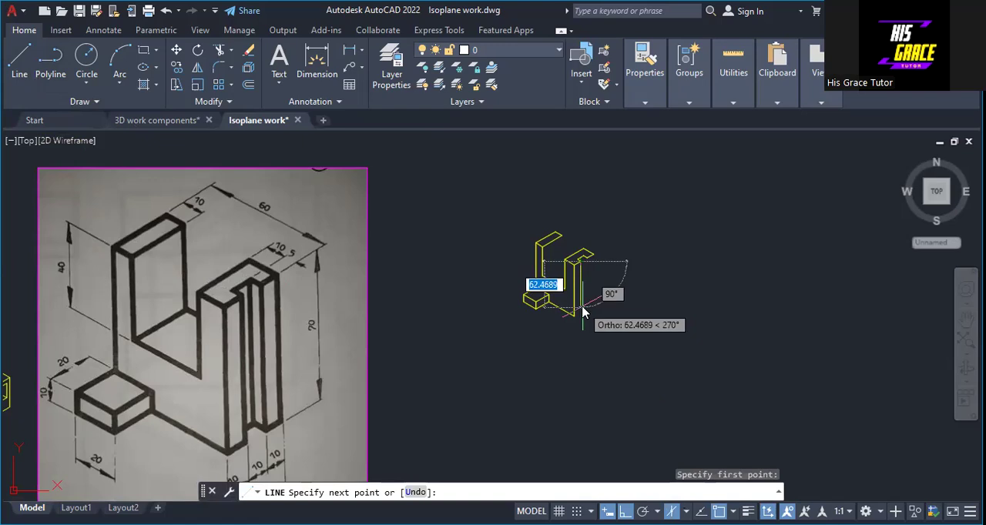
text(70)
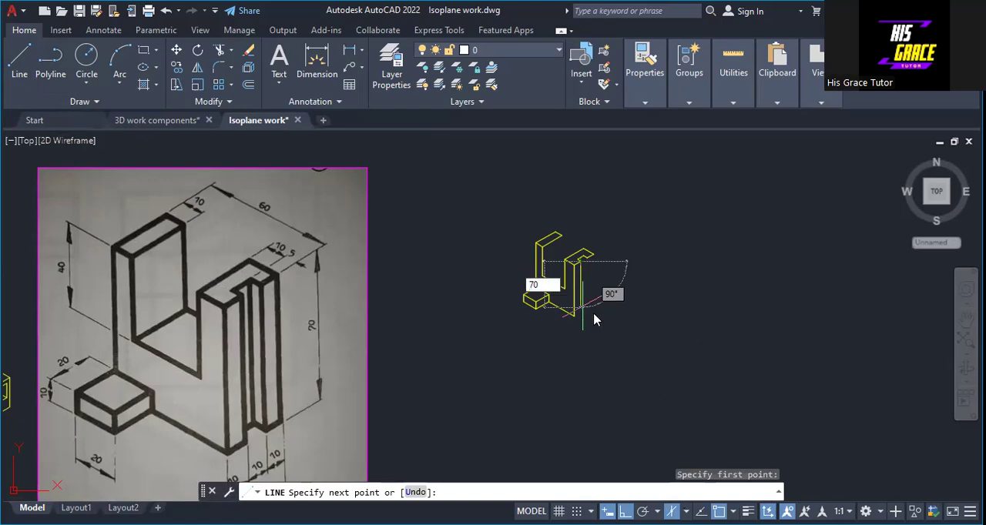
key(Return)
key(Return)
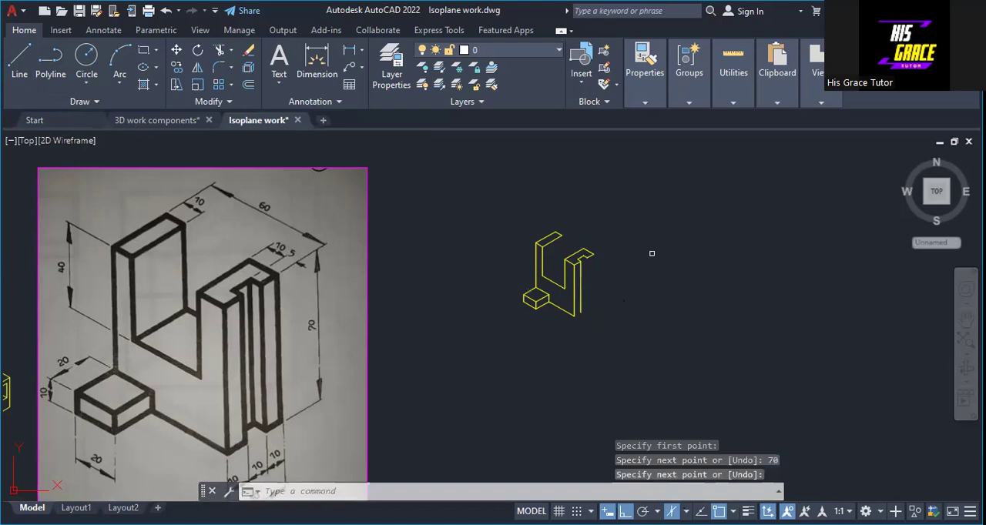
Draw a vertical line 70 down from the notch's far outer corner on the right leg
key(Return)
click(585, 258)
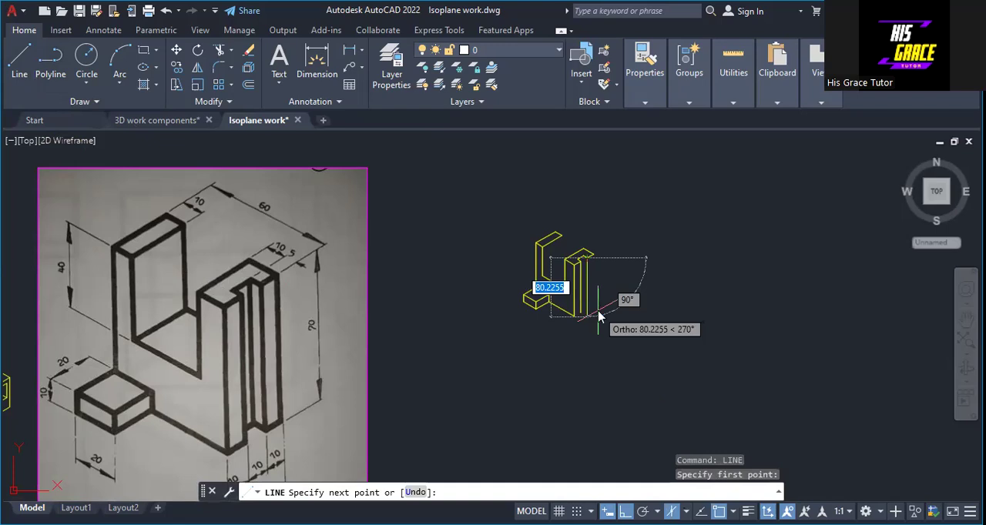
text(70)
key(Return)
right_click(599, 312)
click(605, 319)
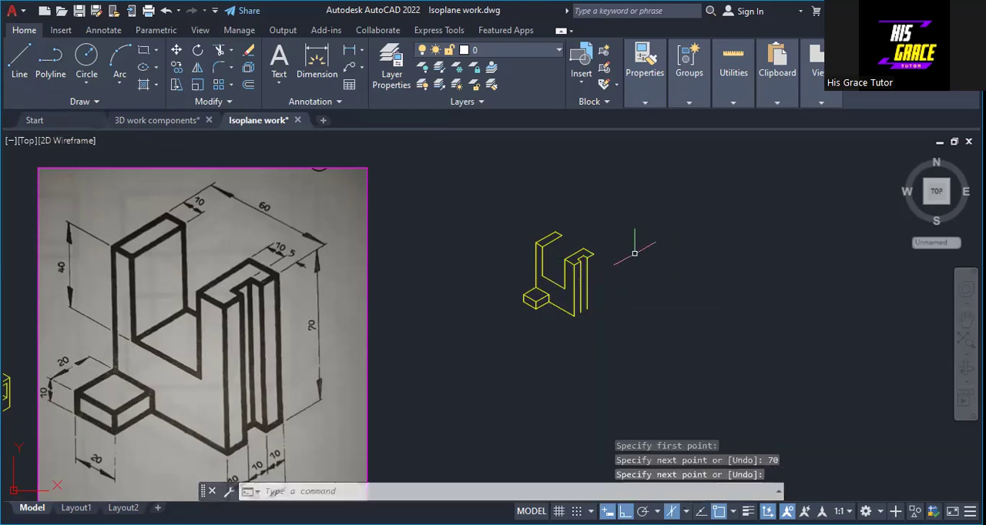
Draw a vertical line 70 down from the rightmost corner of the right leg's top face
right_click(635, 258)
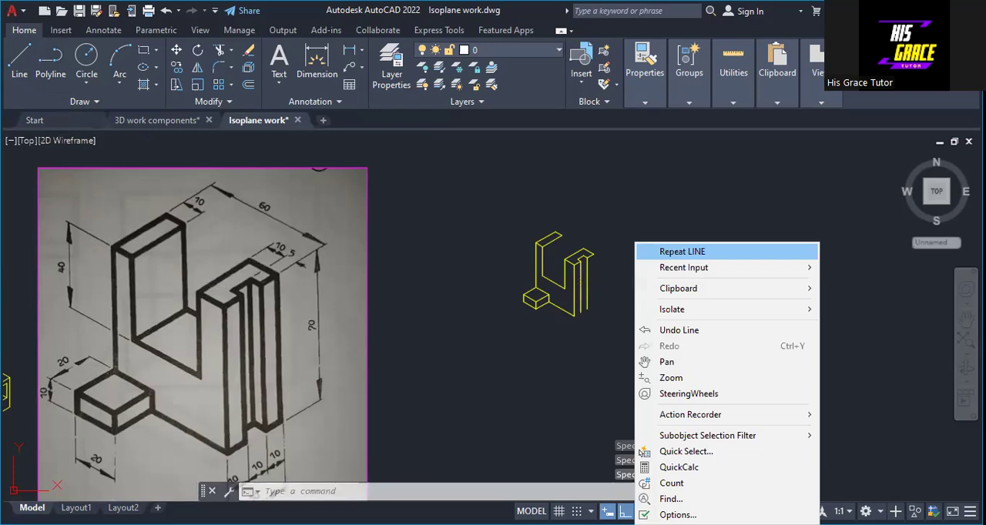
click(662, 252)
click(592, 254)
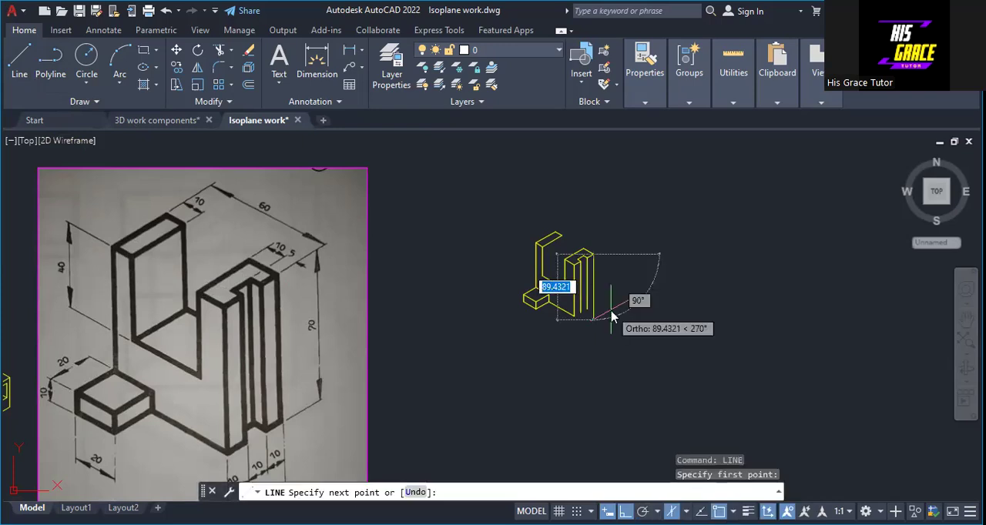
text(70)
key(Return)
right_click(611, 310)
click(625, 319)
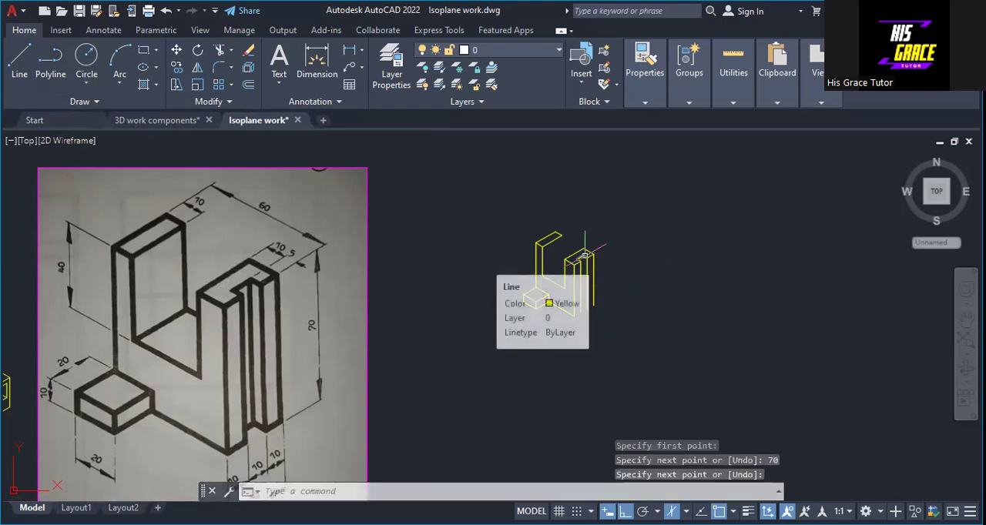
Draw a vertical line 70 down from the notch's inner back corner on the right leg's top face
right_click(651, 259)
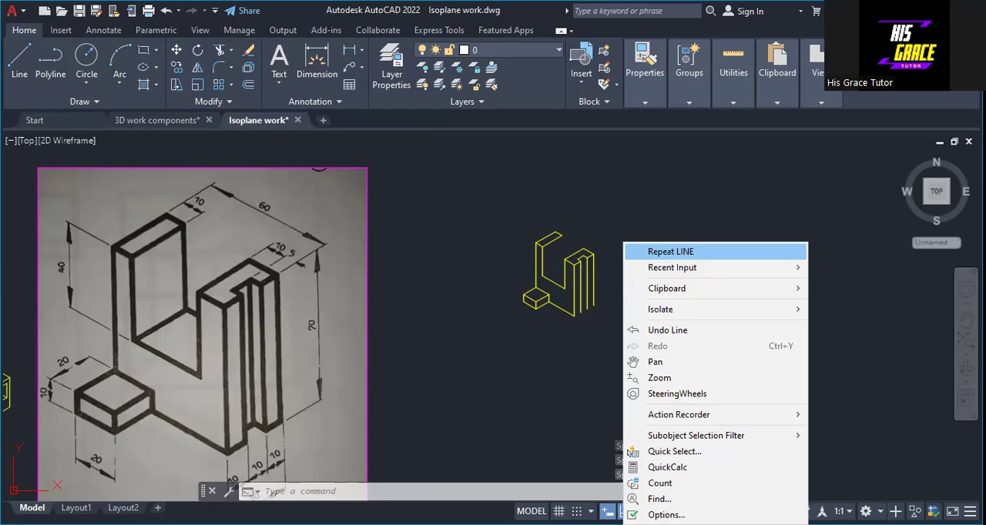
click(670, 251)
scroll(591, 270, up, 5)
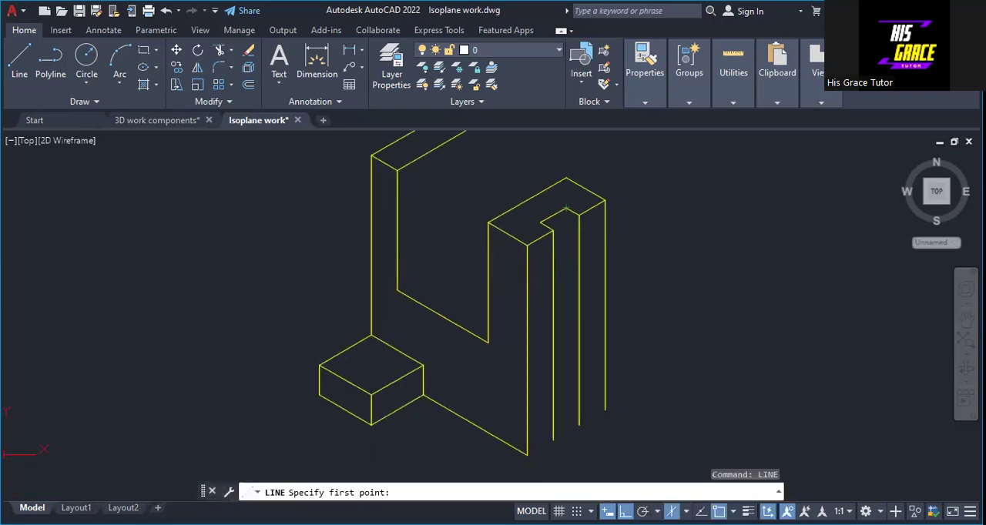
click(566, 208)
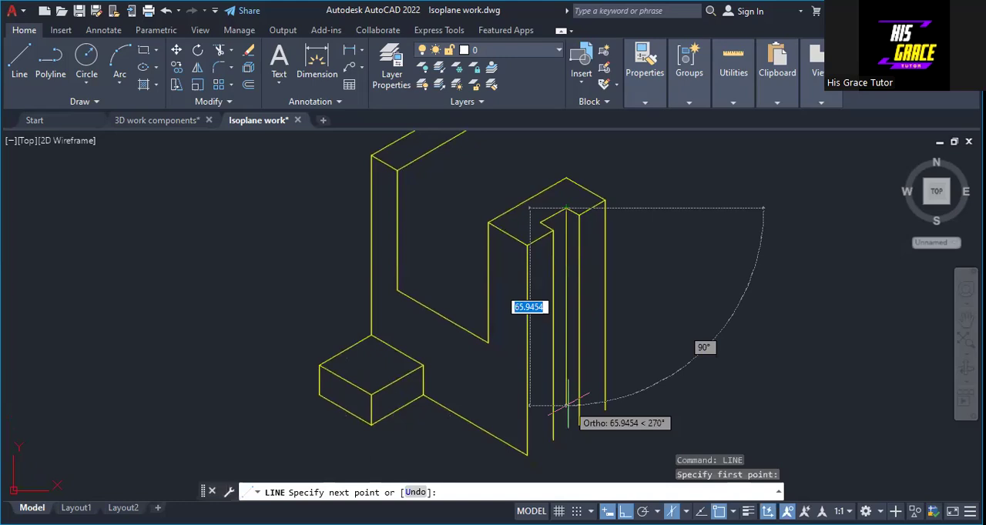
text(70)
key(Return)
key(Return)
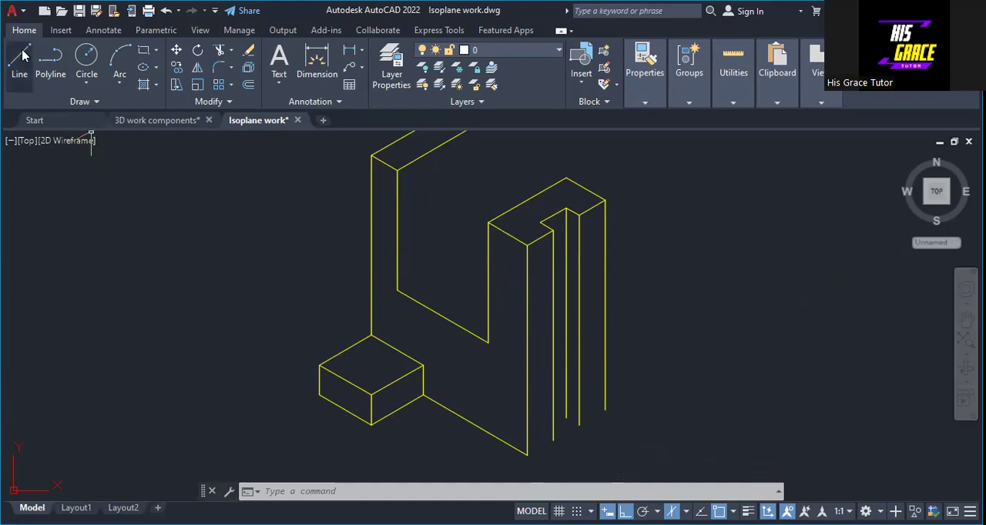
Draw a vertical line 70 down from the rightmost corner of the left leg's top face
middle_drag(311, 179, 303, 218)
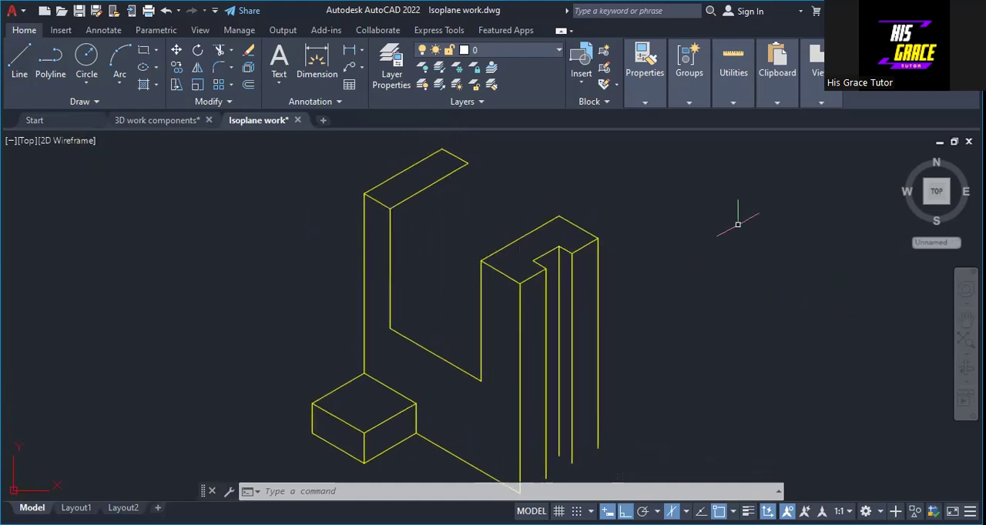
right_click(741, 218)
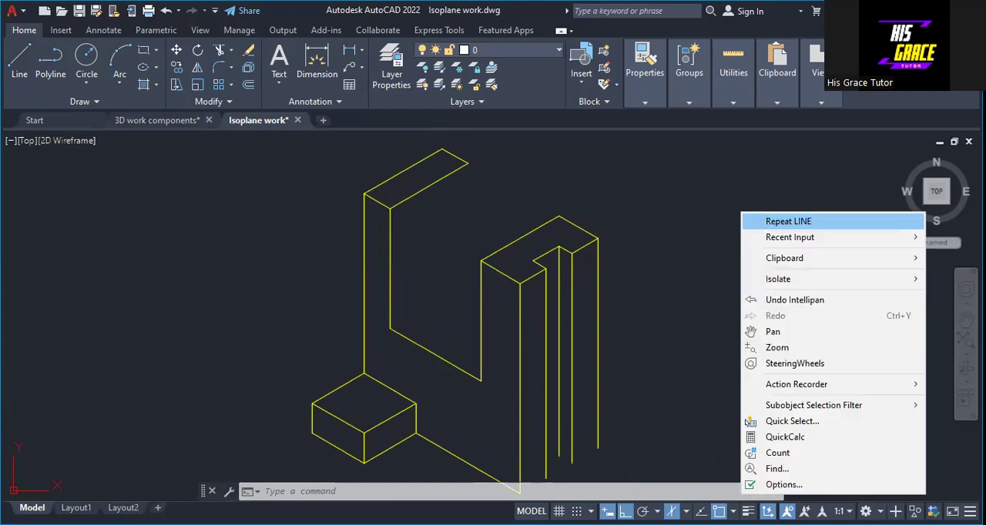
click(788, 222)
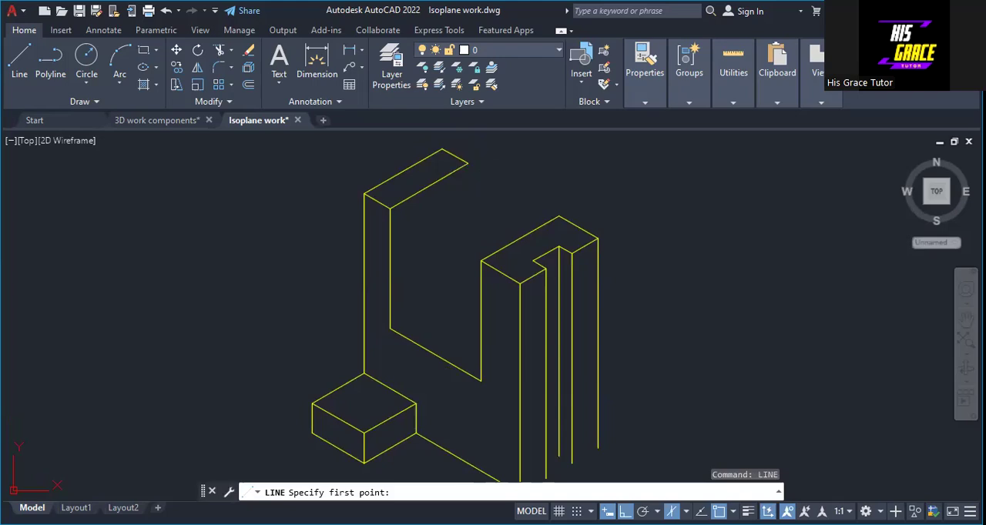
click(468, 162)
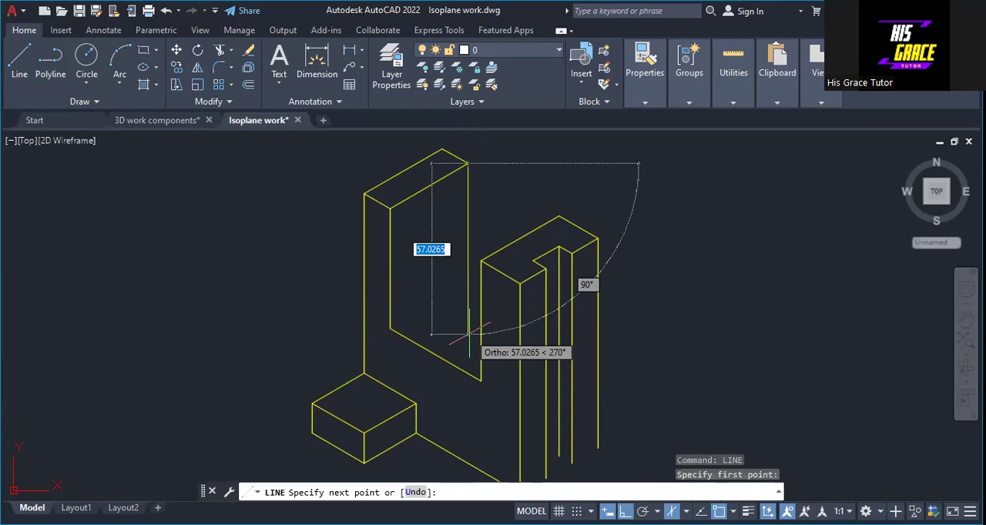
text(70)
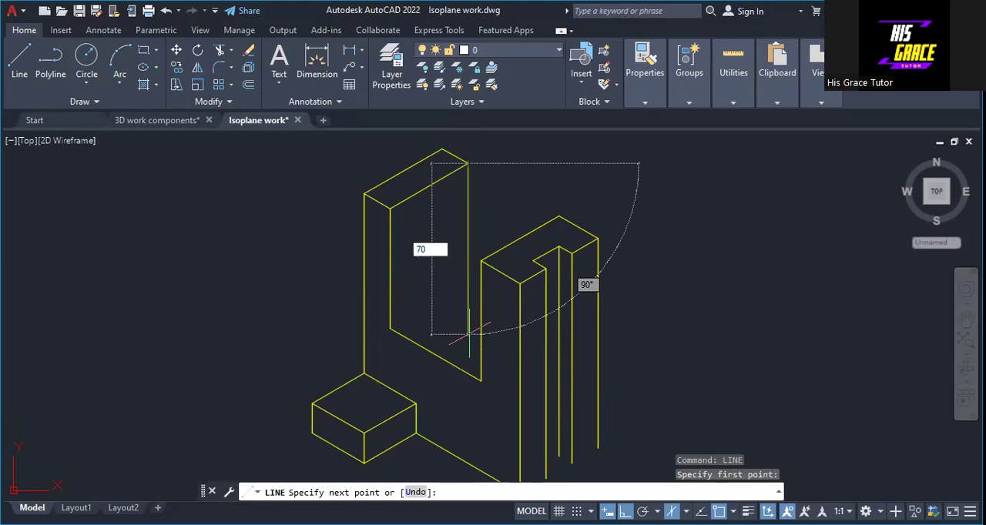
key(Return)
right_click(472, 339)
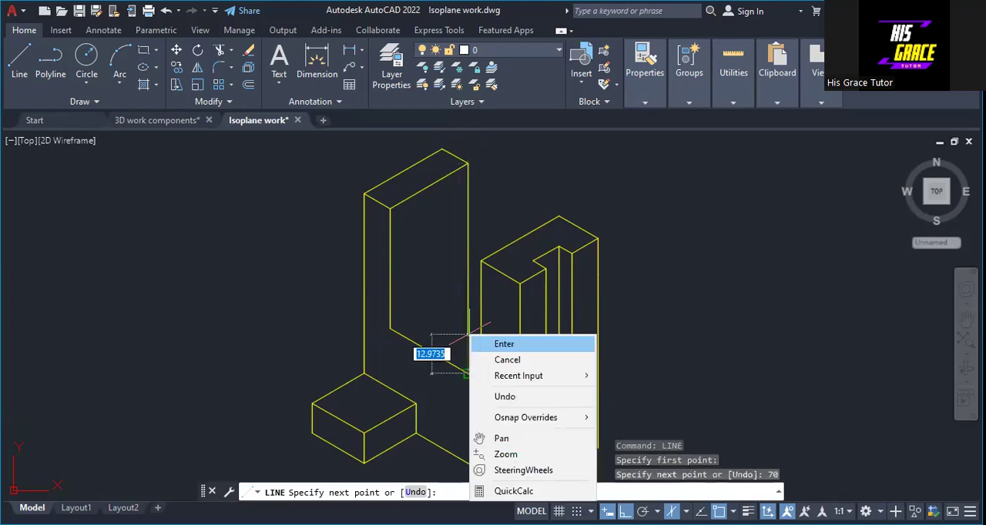
click(482, 344)
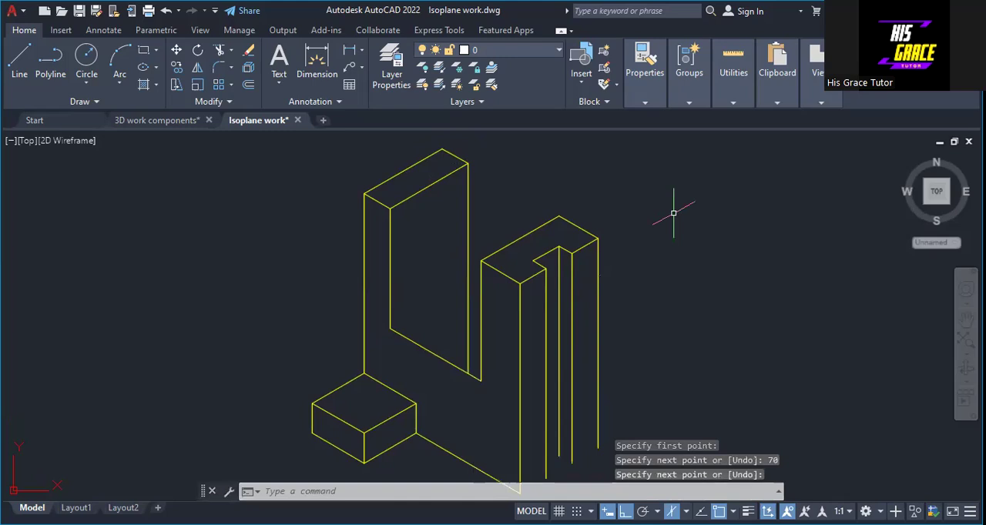
middle_drag(667, 198, 662, 179)
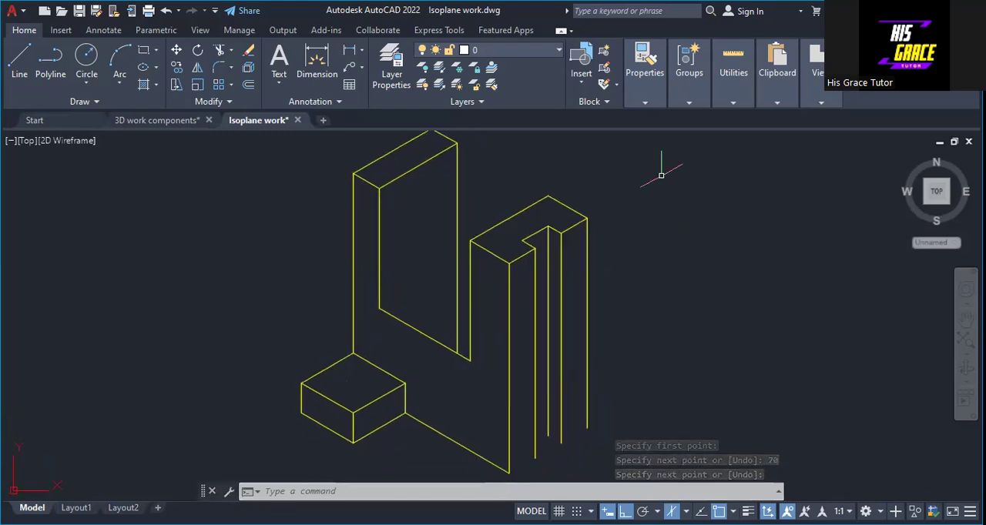
Draw the right leg's two bottom end edges, one on each side of the notch, joining the lower ends of the verticals
right_click(698, 217)
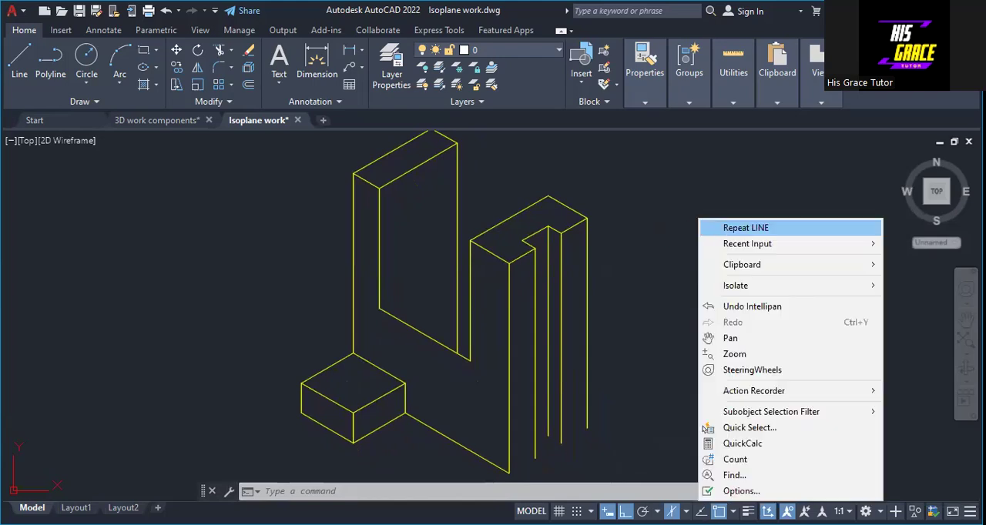
click(746, 228)
click(508, 471)
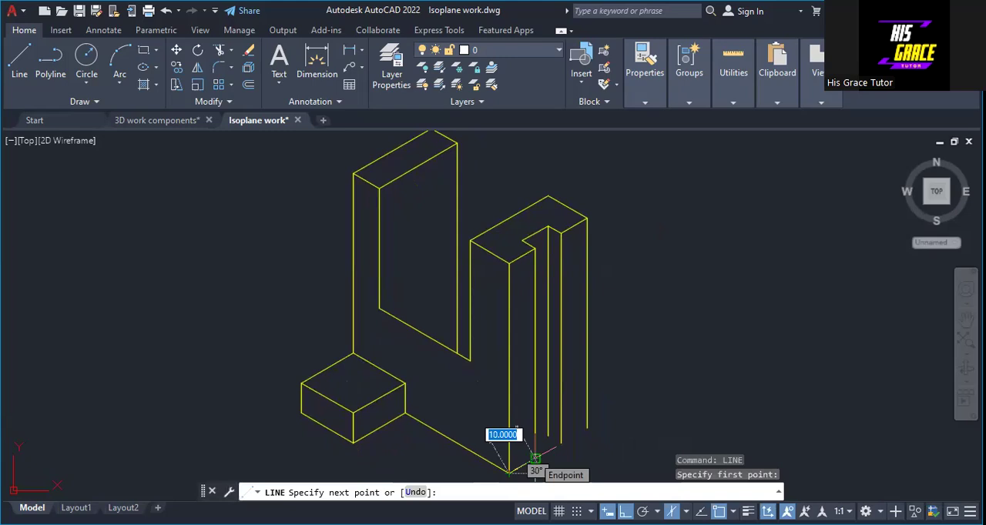
right_click(547, 450)
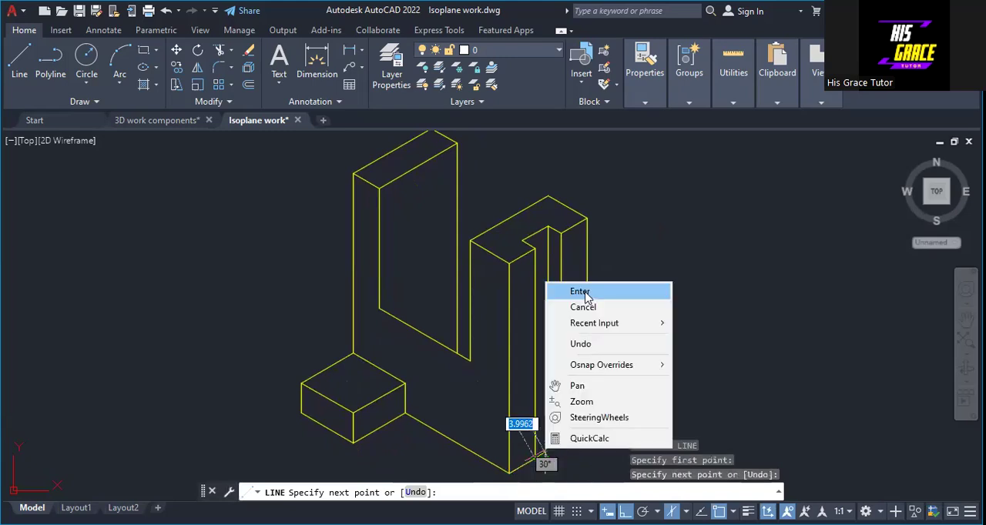
click(581, 292)
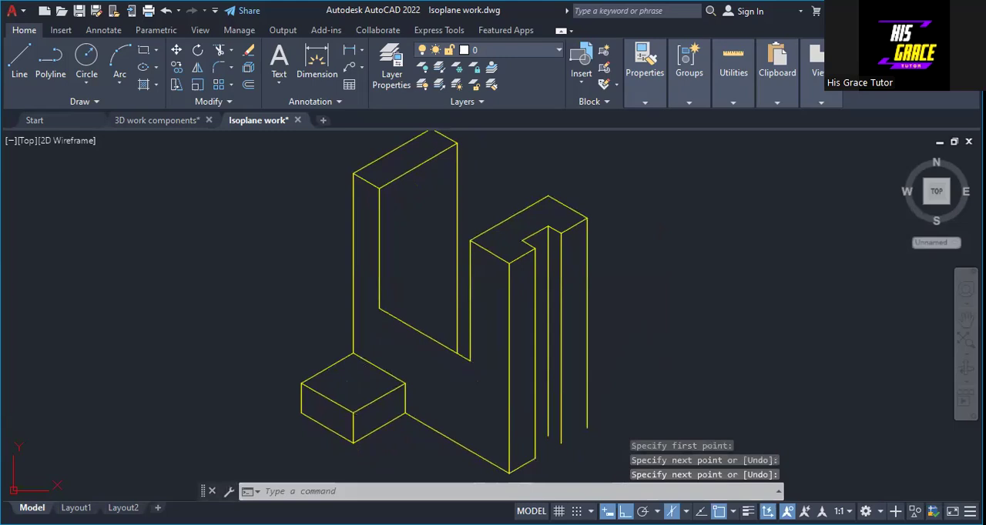
right_click(642, 146)
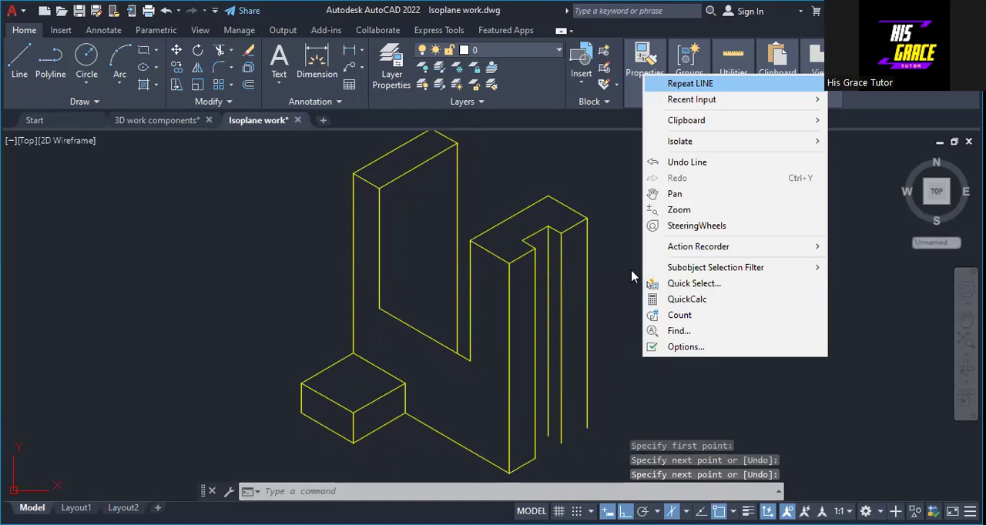
key(Escape)
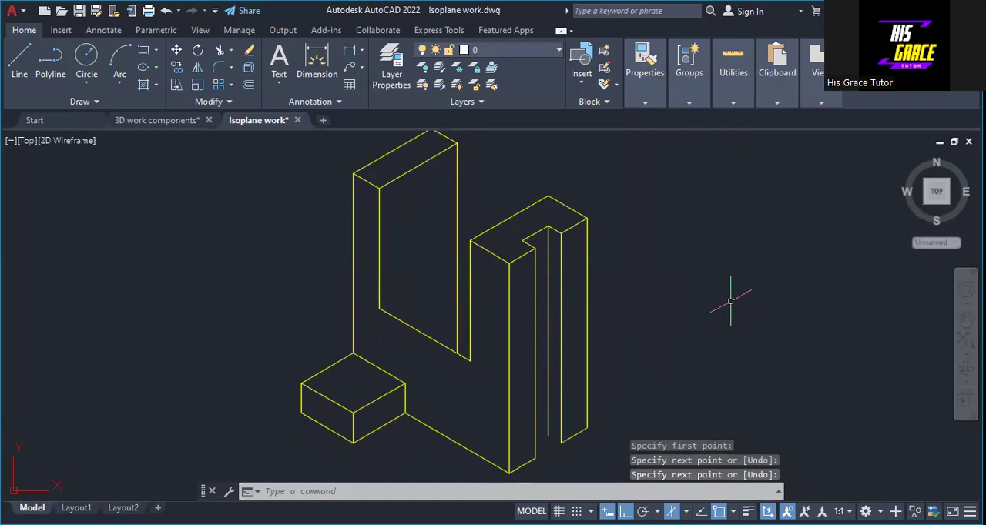
Draw the slot floor's edge from the left leg's inner lower corner back to its rear vertical, and trim that vertical below it
right_click(681, 298)
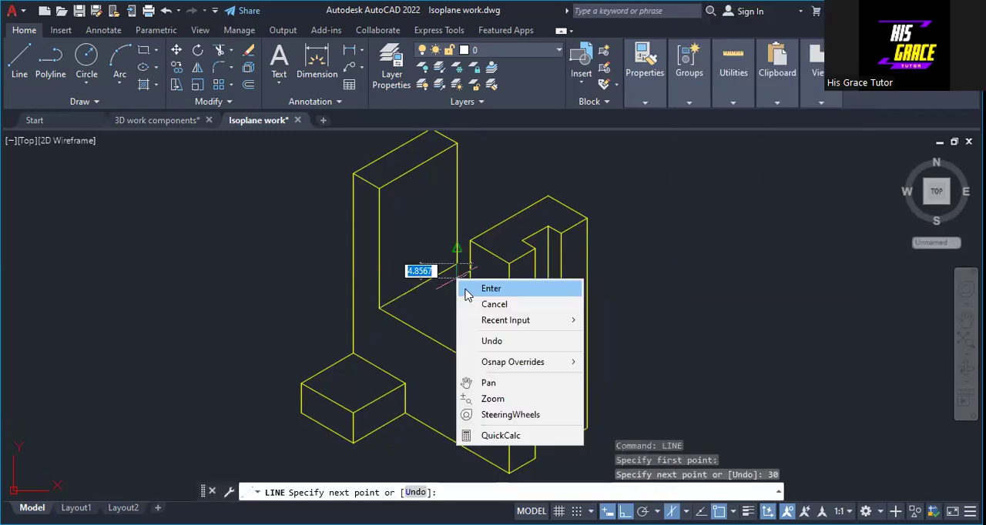
click(467, 289)
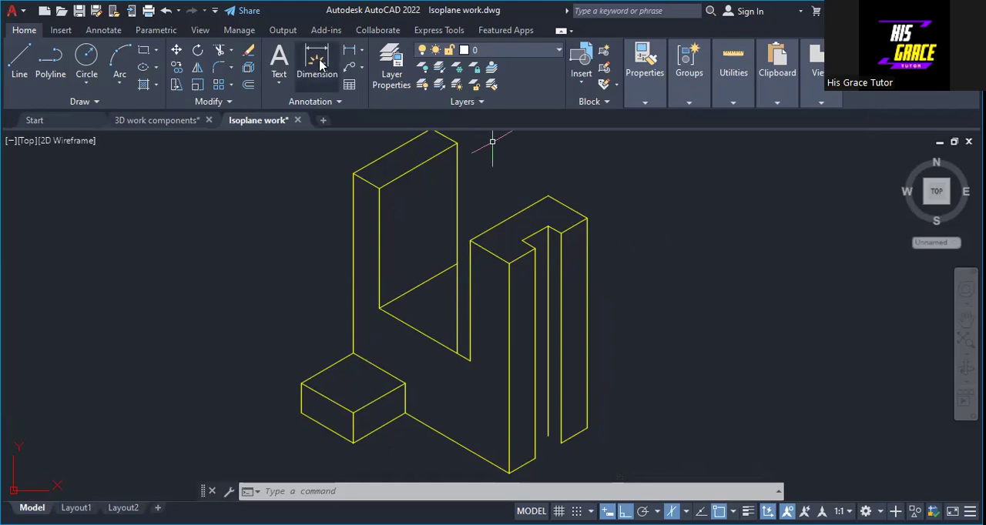
click(220, 52)
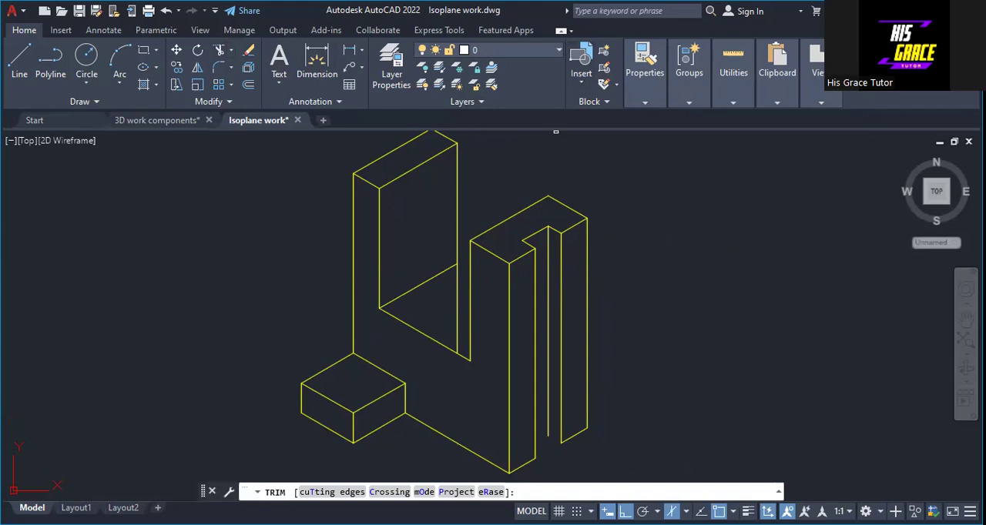
click(457, 312)
key(Return)
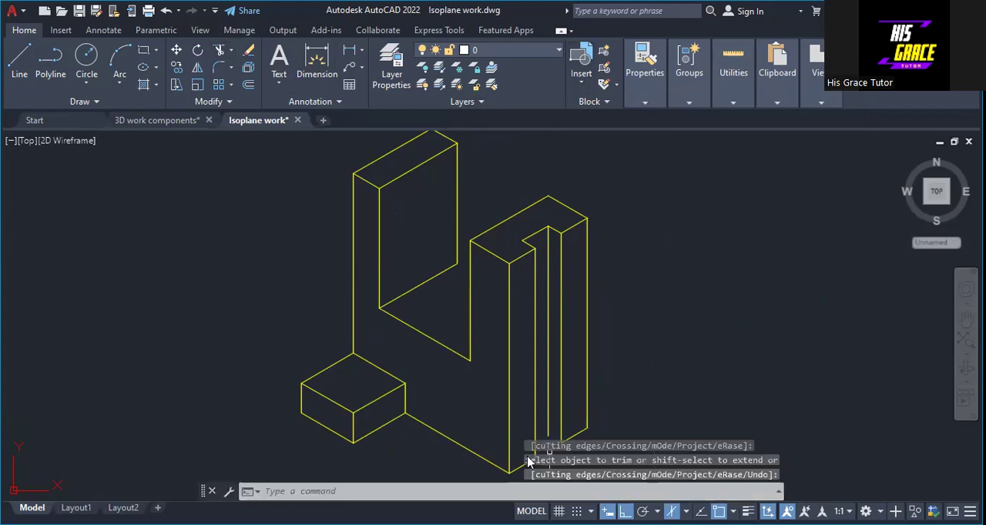
Switch to the left isoplane and draw the slot floor's rear edge 20 long from the left leg's rear vertical toward the right leg
scroll(672, 359, down, 2)
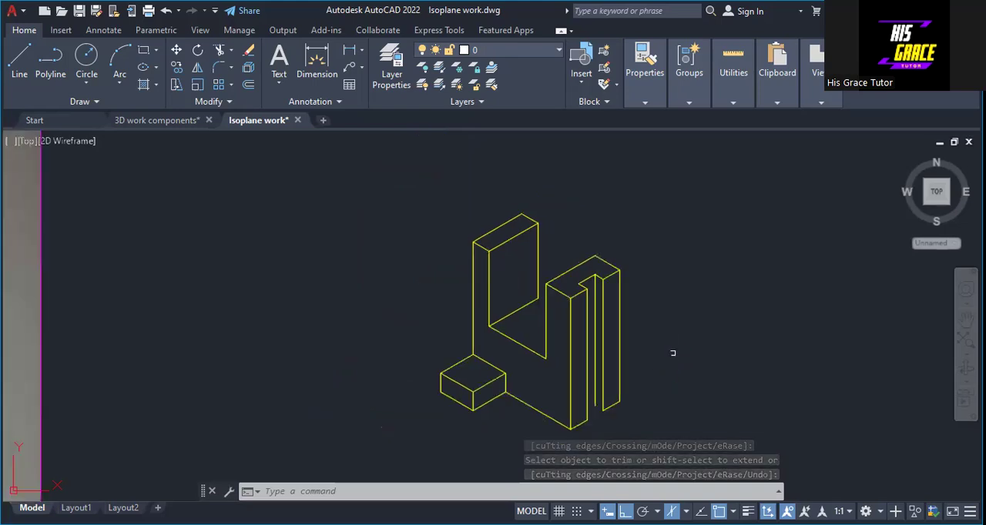
middle_drag(659, 336, 632, 309)
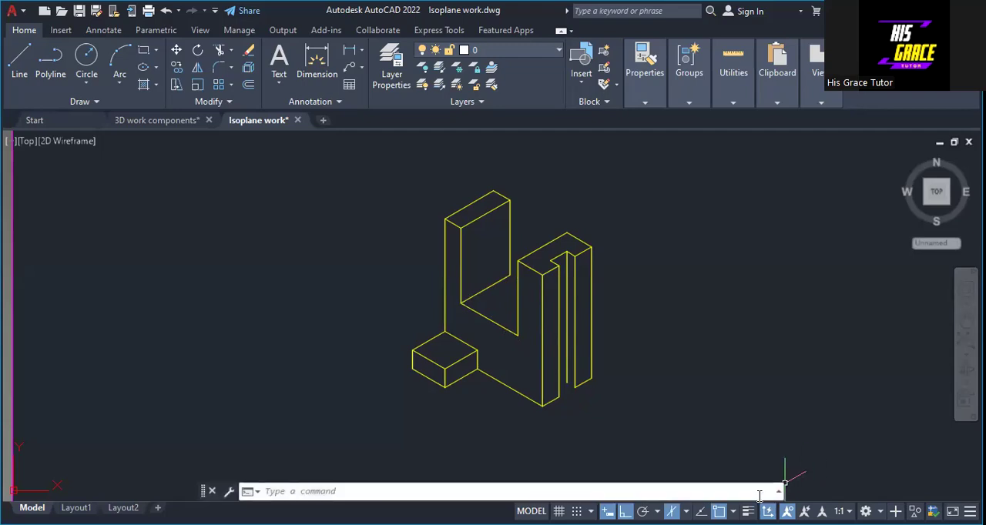
click(686, 511)
click(642, 450)
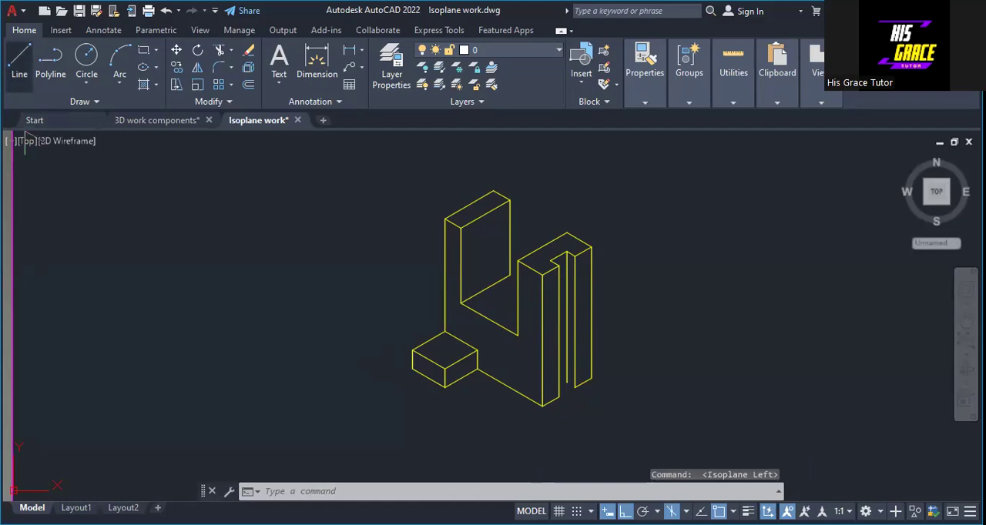
click(19, 64)
click(510, 275)
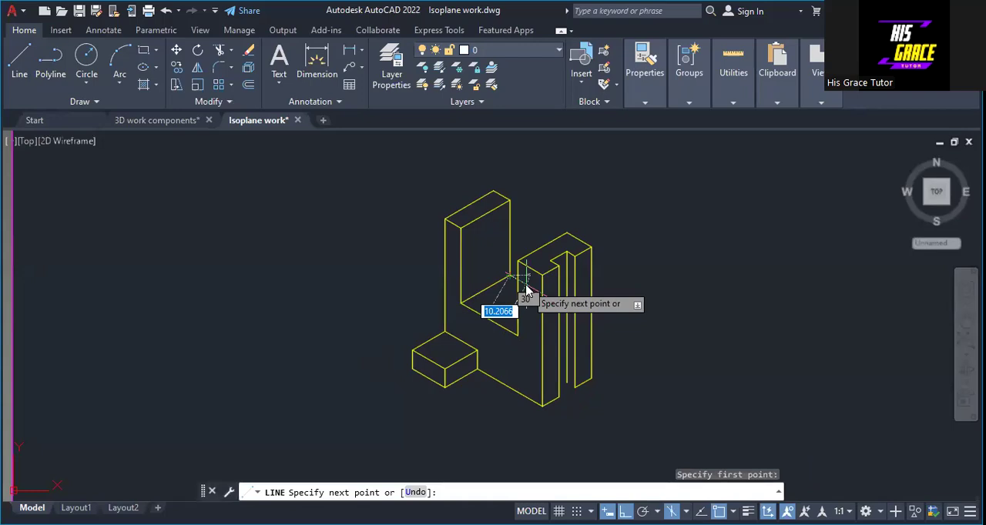
text(20)
key(Return)
right_click(529, 285)
click(555, 293)
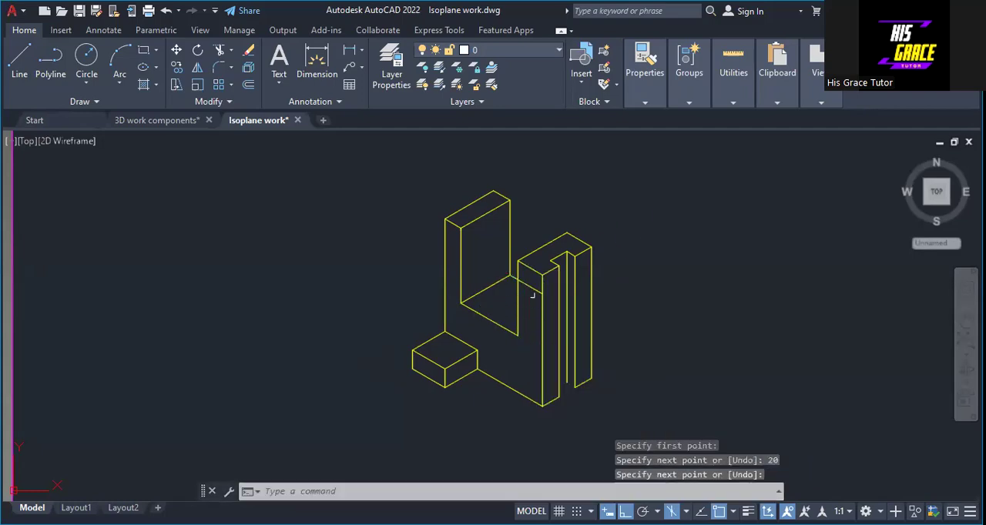
Try to draw a line 5 long for the notch's short bottom edge at the back of the right leg
right_click(641, 217)
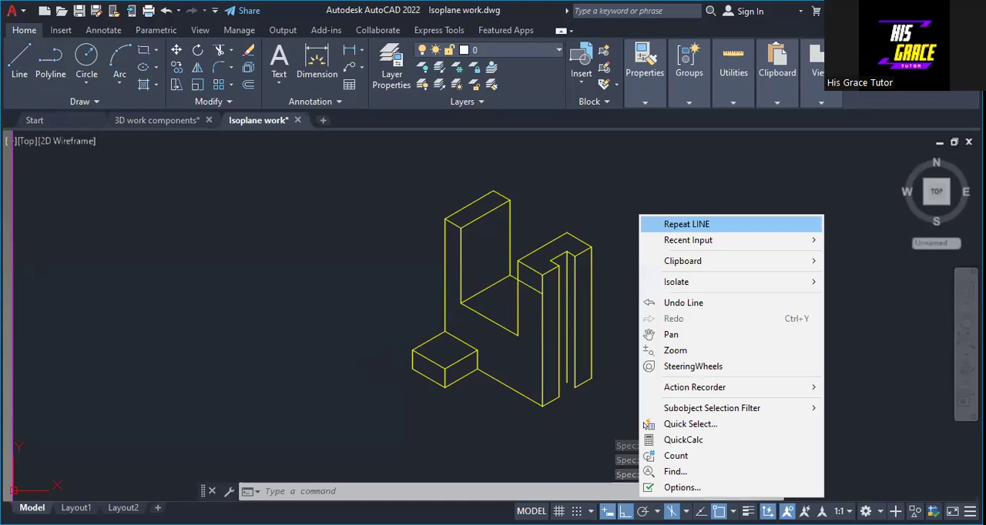
click(643, 220)
click(568, 382)
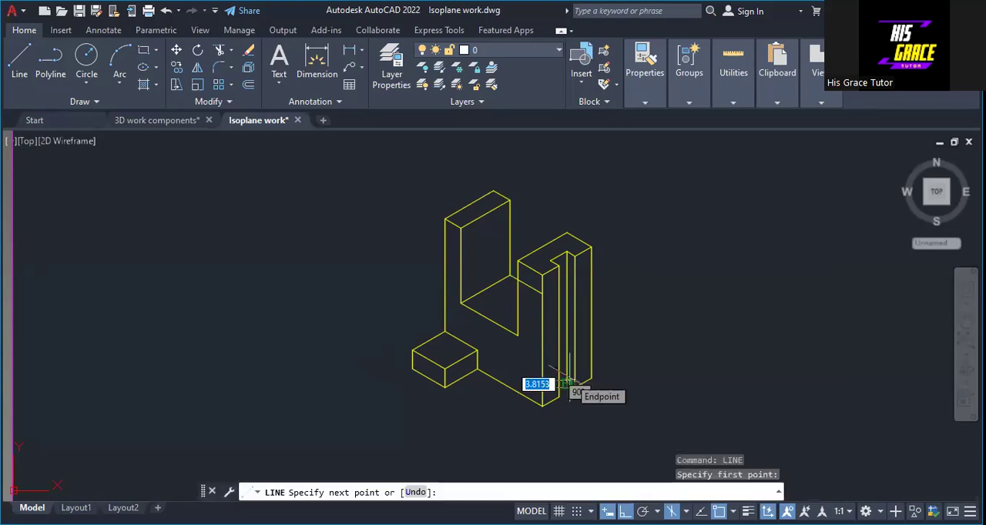
text(5)
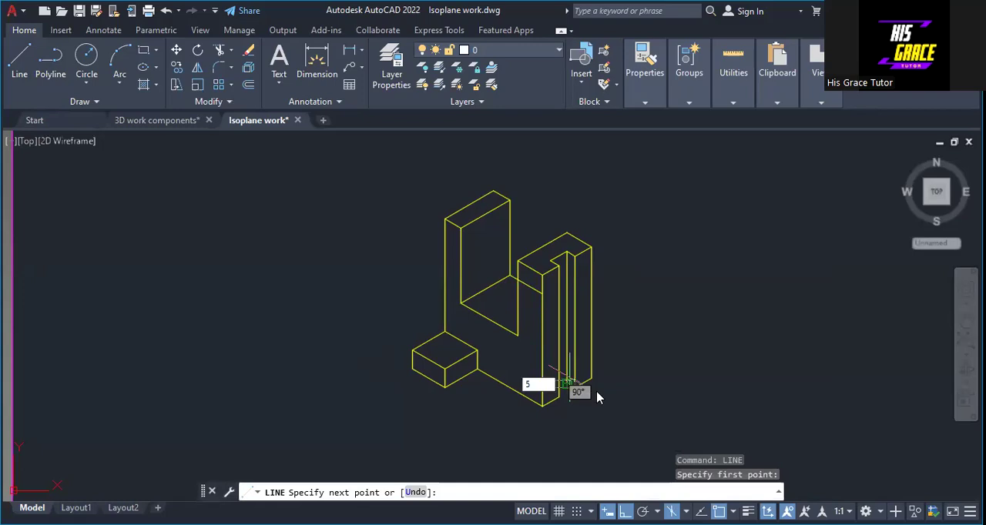
key(Return)
key(Return)
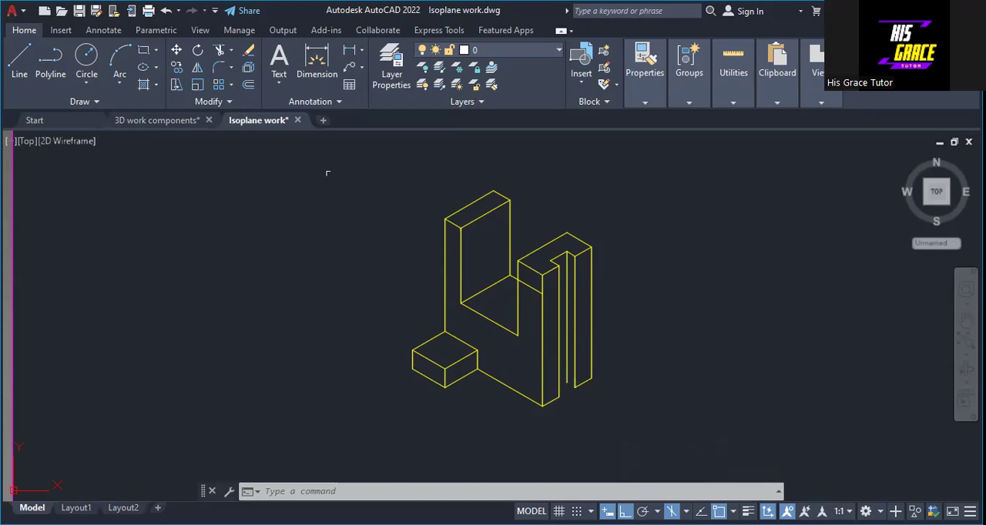
Try to join the lower end of the notch's far outer vertical to that of its inner vertical, and undo the line
click(18, 62)
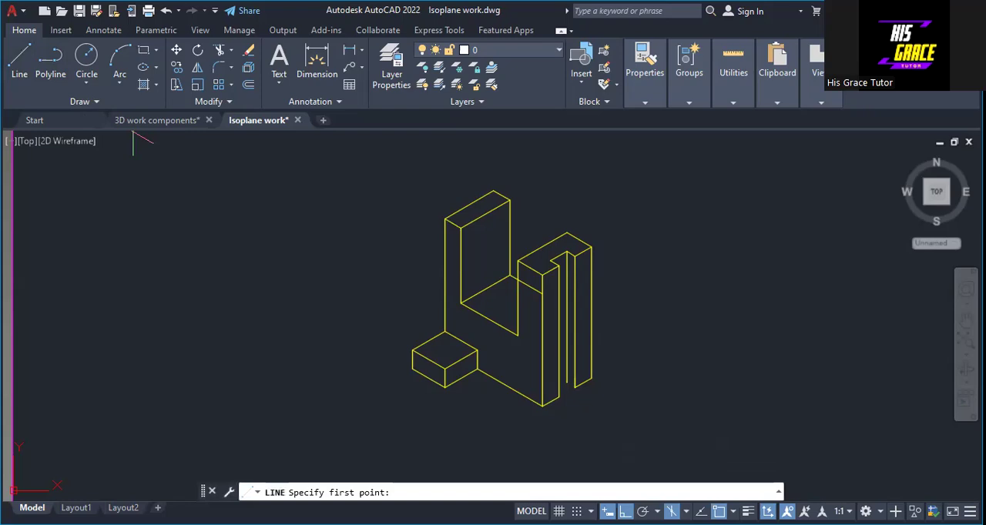
click(575, 387)
click(567, 383)
right_click(571, 381)
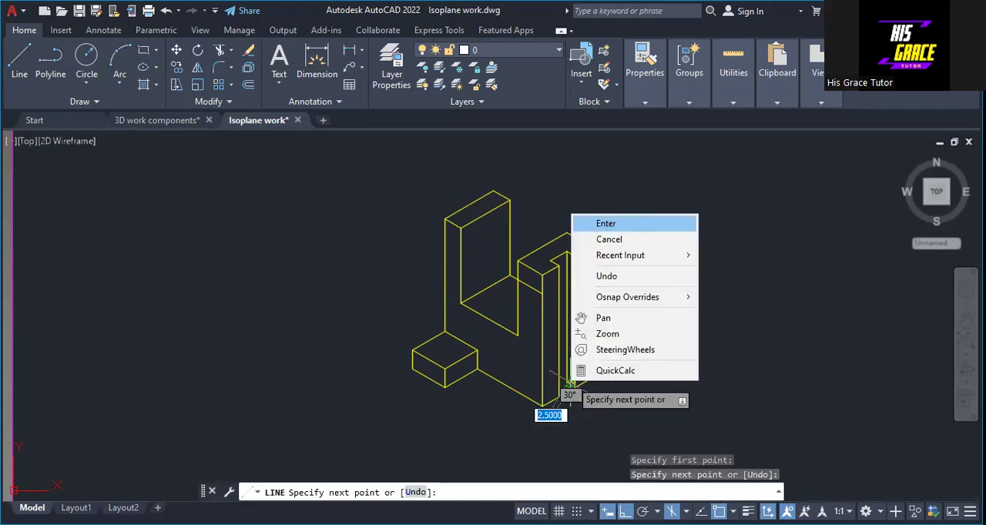
click(606, 224)
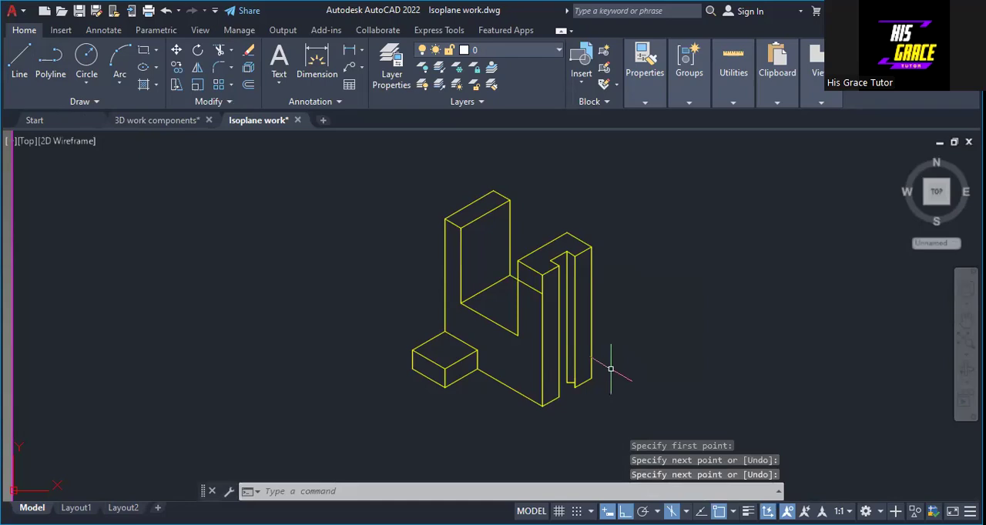
key(ctrl+z)
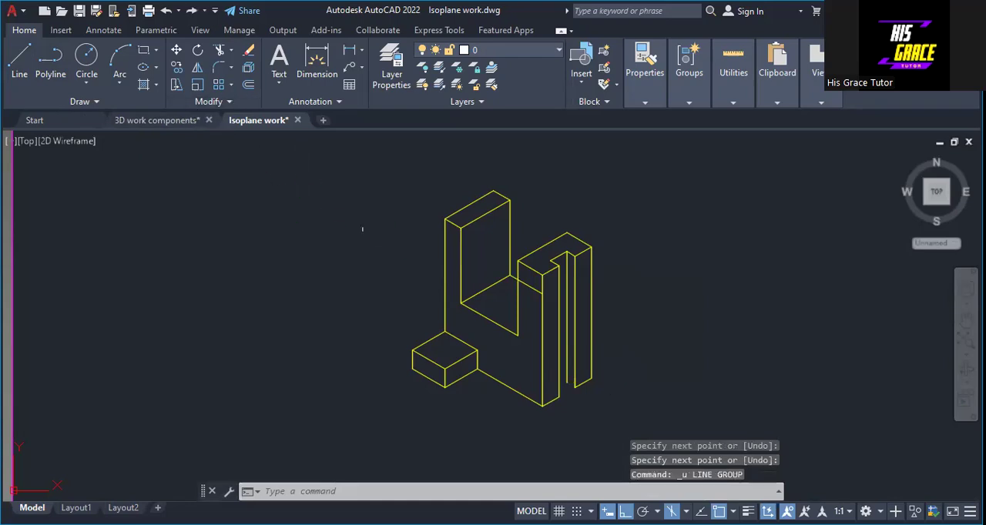
Draw the notch's short bottom edge from the inner vertical's lower end to the far outer vertical's lower end
key(space)
click(138, 155)
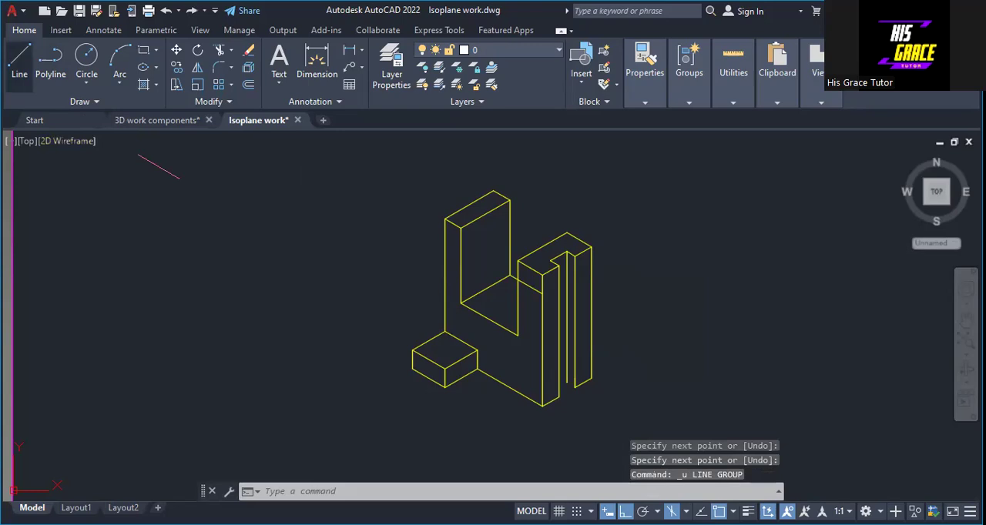
click(567, 383)
click(575, 387)
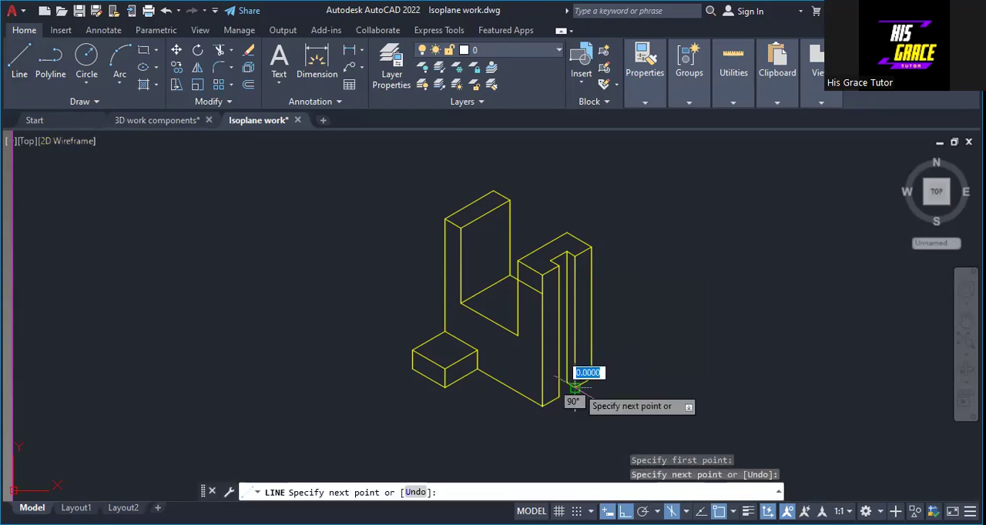
key(space)
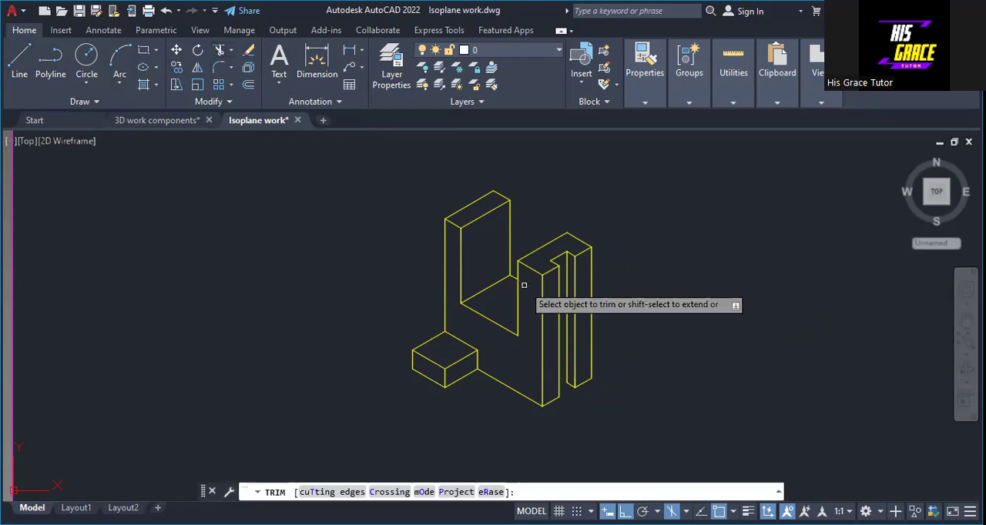
Trim the part of the slot floor's rear edge that runs behind the right leg
right_click(594, 228)
click(608, 233)
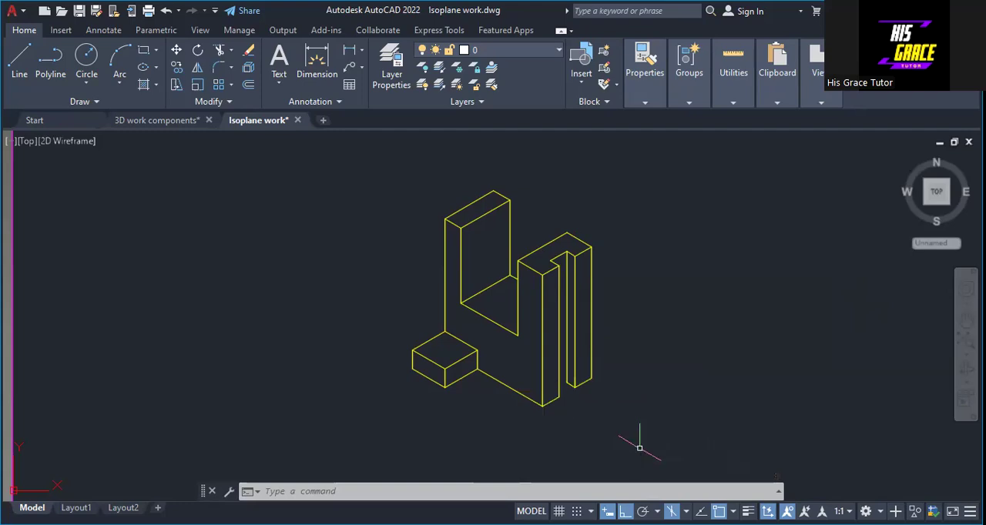
Switch to the right isoplane and draw a line 10 long from the notch's inner lower corner toward the front strip
click(686, 512)
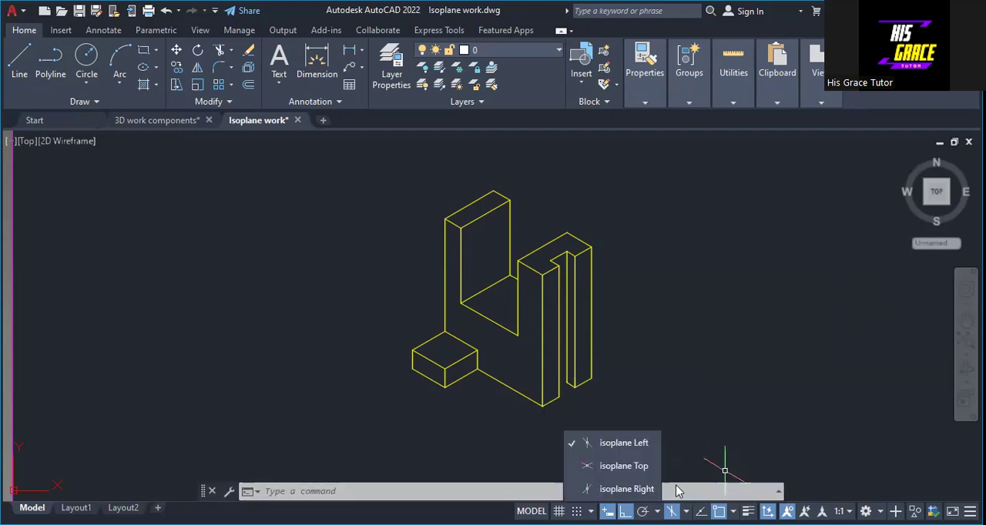
click(641, 490)
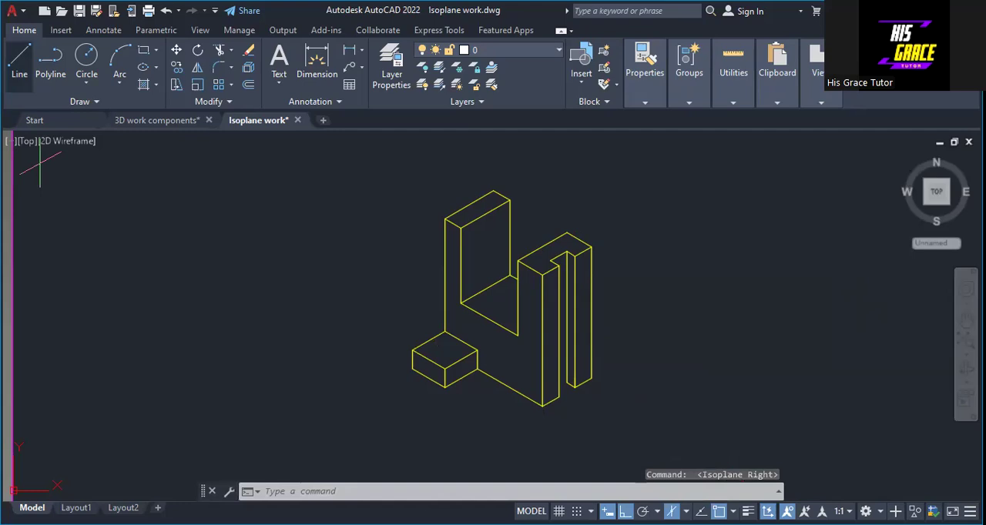
click(19, 64)
click(567, 383)
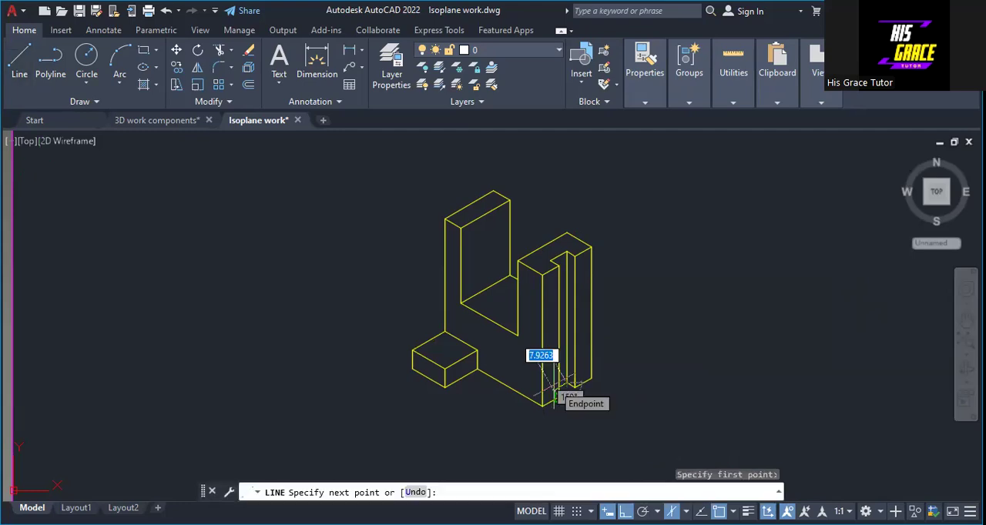
text(10)
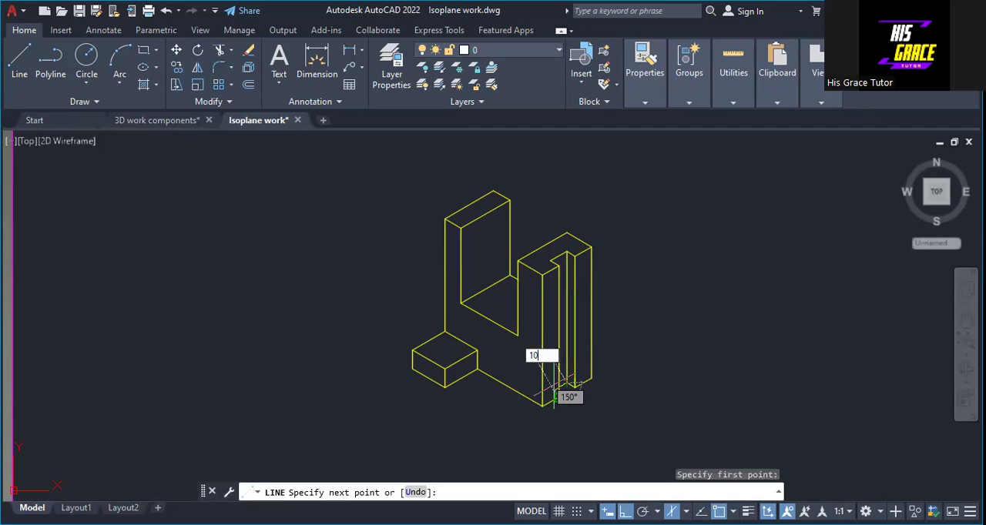
key(Return)
key(Return)
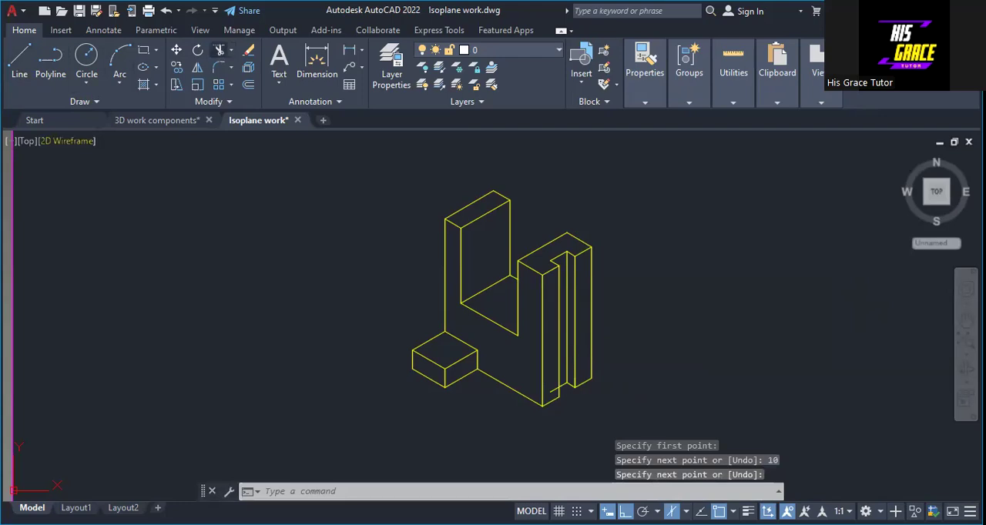
Trim the part of the notch's bottom line that overlaps the right leg's front strip
right_click(655, 150)
click(661, 142)
scroll(627, 220, down, 3)
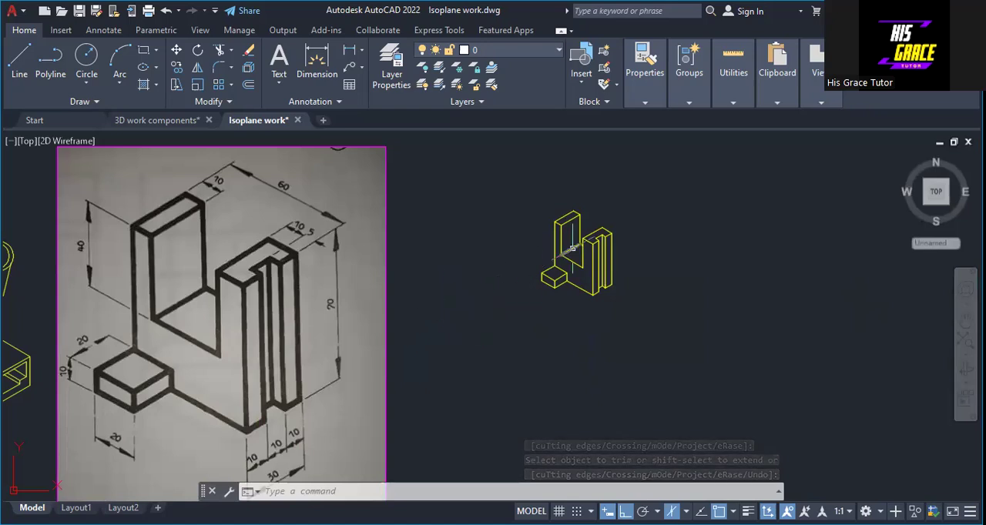
scroll(563, 256, up, 2)
scroll(563, 258, up, 2)
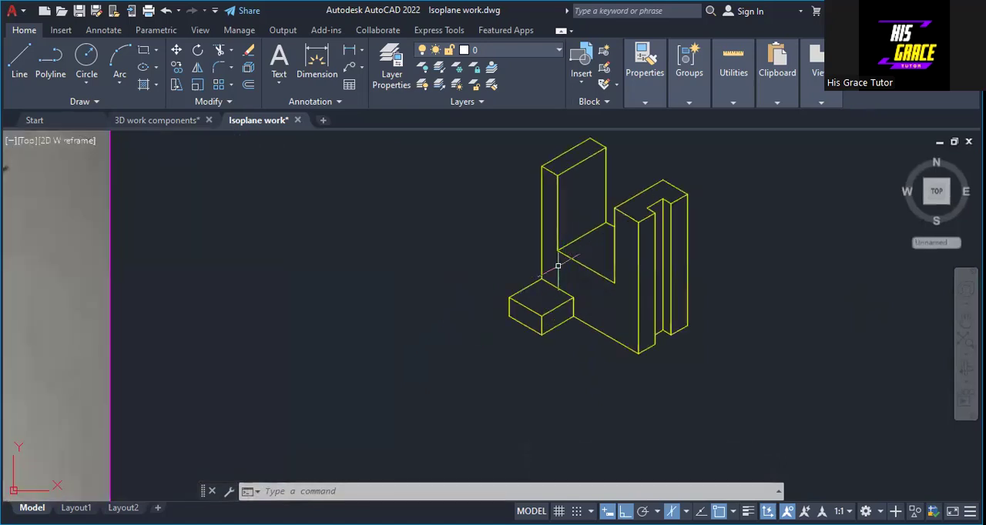
middle_drag(477, 241, 424, 323)
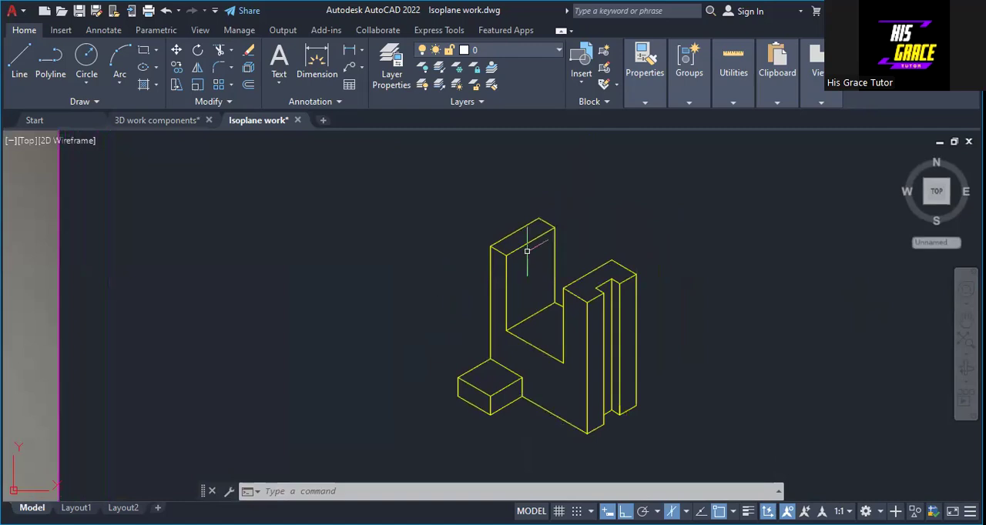